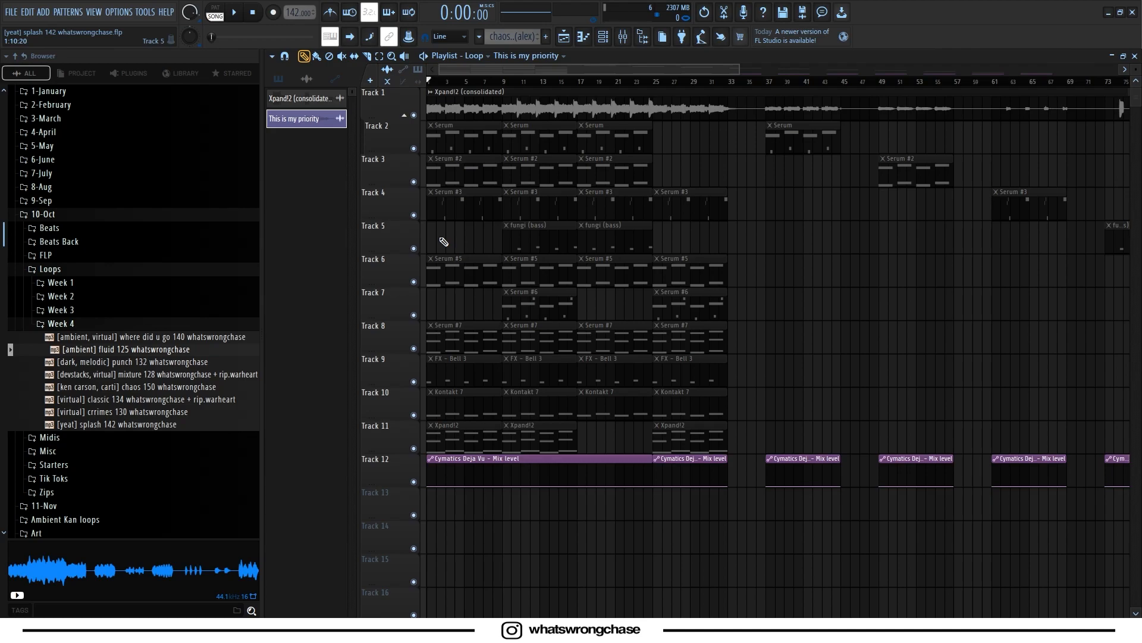
# View the Serum pattern's notes in the piano roll and examine its Lead - doom preset in the Serum plugin.
pyautogui.doubleClick(472, 148)
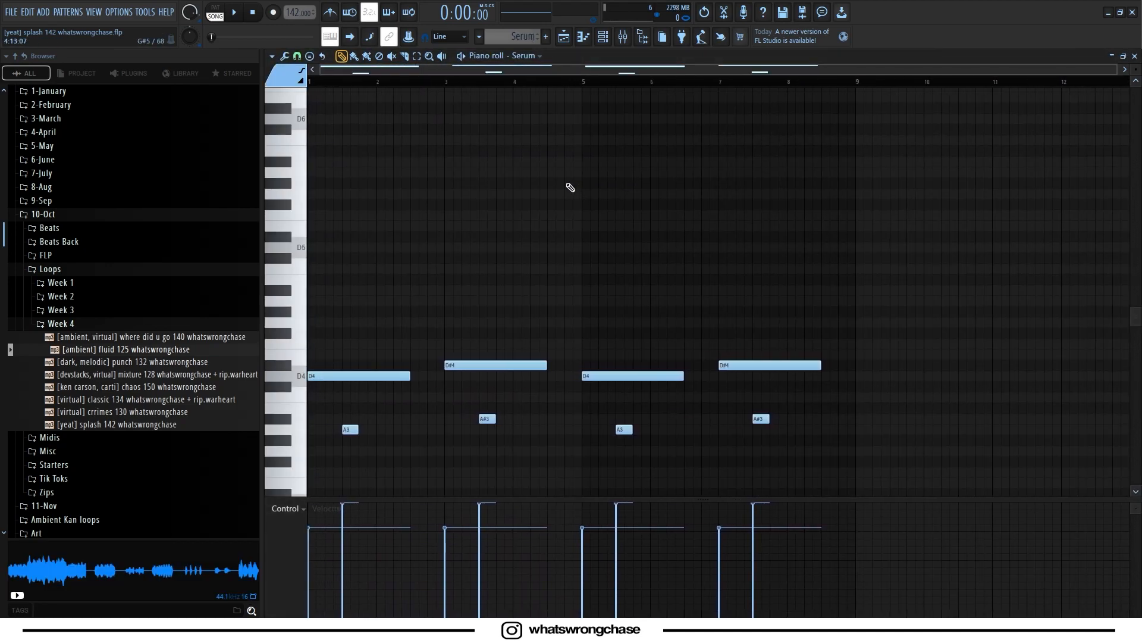
pyautogui.press('F6')
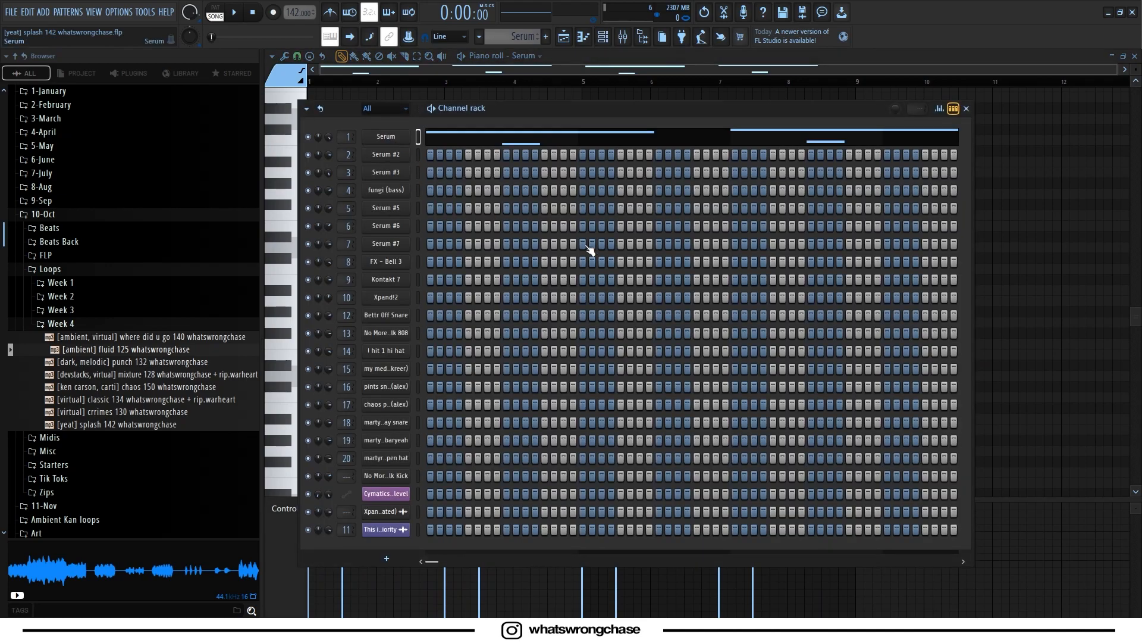
pyautogui.click(386, 136)
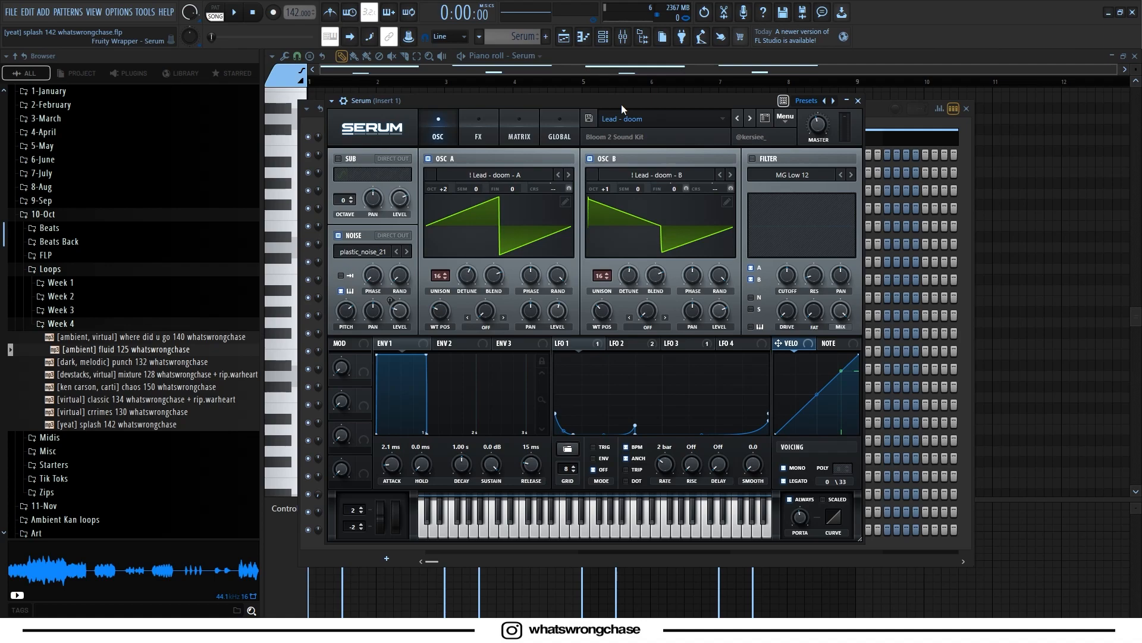
pyautogui.moveTo(612, 105); pyautogui.dragTo(608, 121)
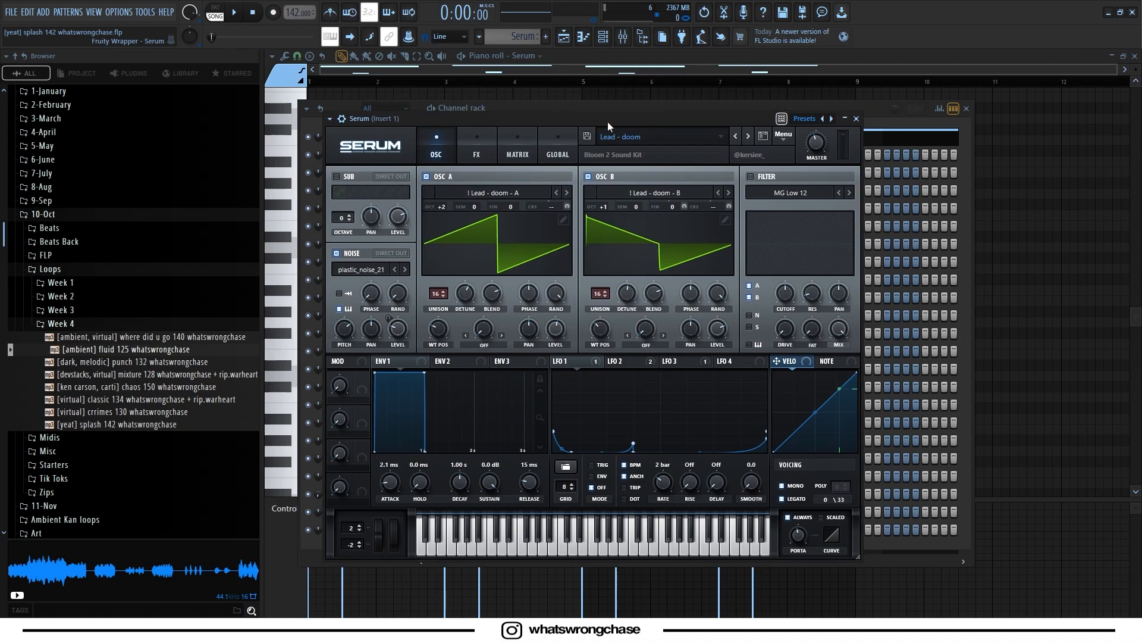
pyautogui.moveTo(607, 122); pyautogui.dragTo(582, 112)
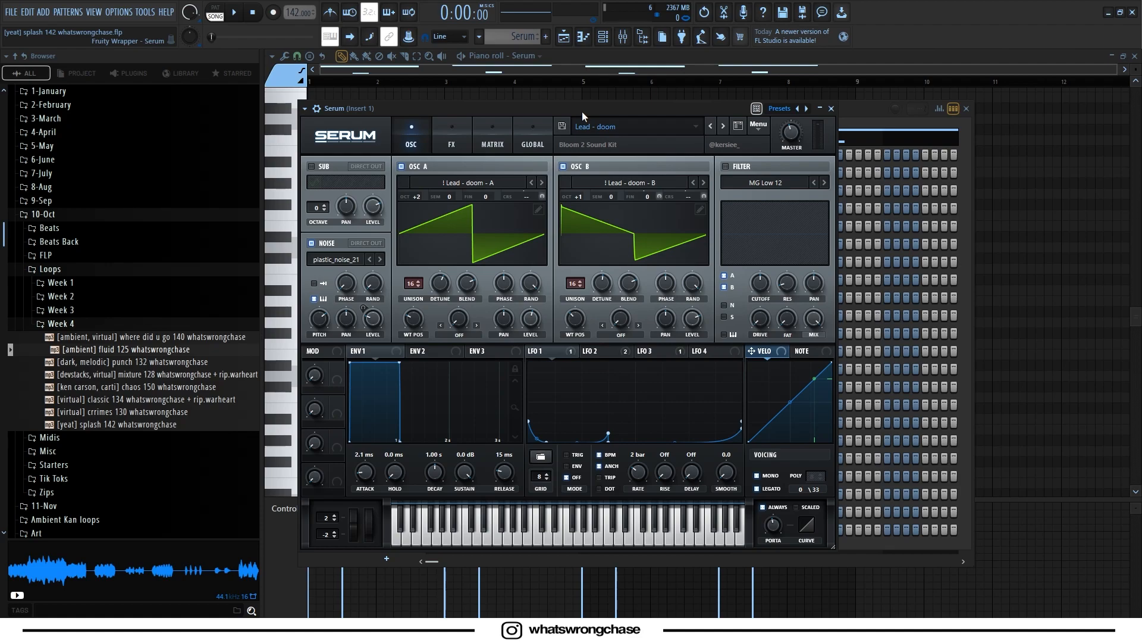
pyautogui.moveTo(582, 112); pyautogui.dragTo(572, 110)
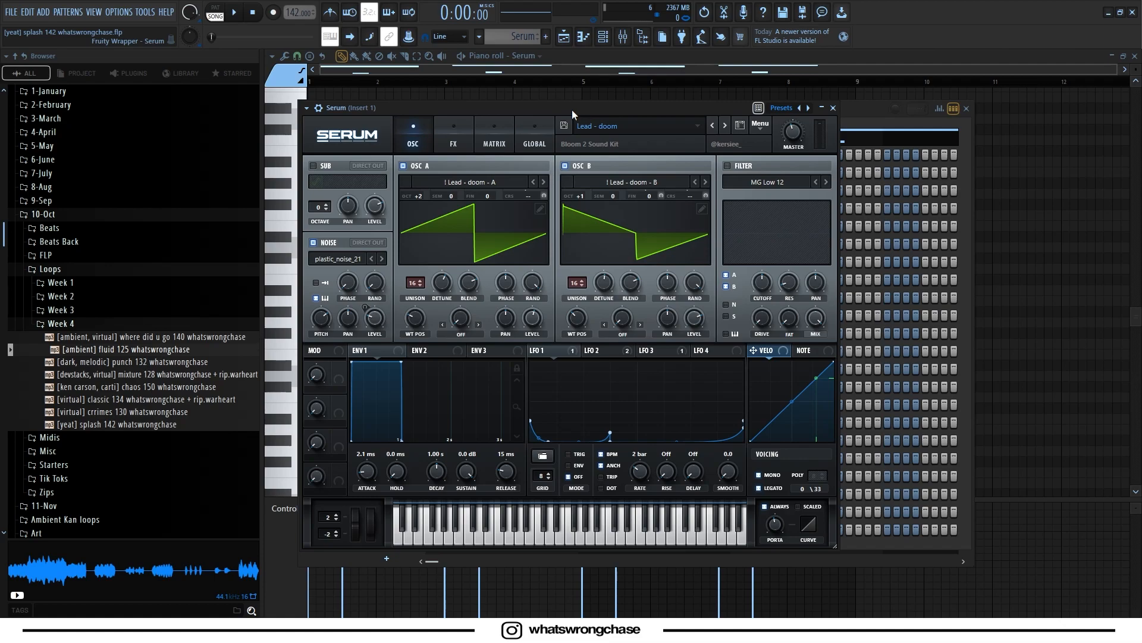
# Audition the Serum pattern and examine the Double Tap volume curve in ShaperBox 3 on mixer Insert 1.
pyautogui.press('Escape')
pyautogui.press('space')
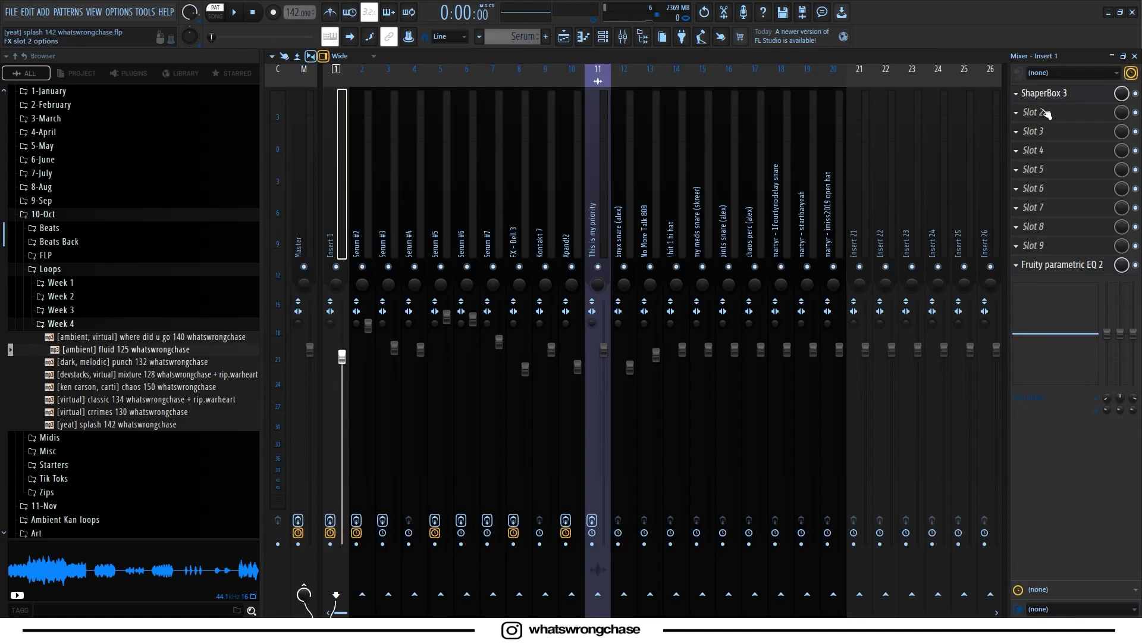
pyautogui.click(1044, 94)
pyautogui.moveTo(605, 171)
pyautogui.mouseDown()
pyautogui.moveTo(598, 141)
pyautogui.moveTo(608, 162)
pyautogui.mouseUp()
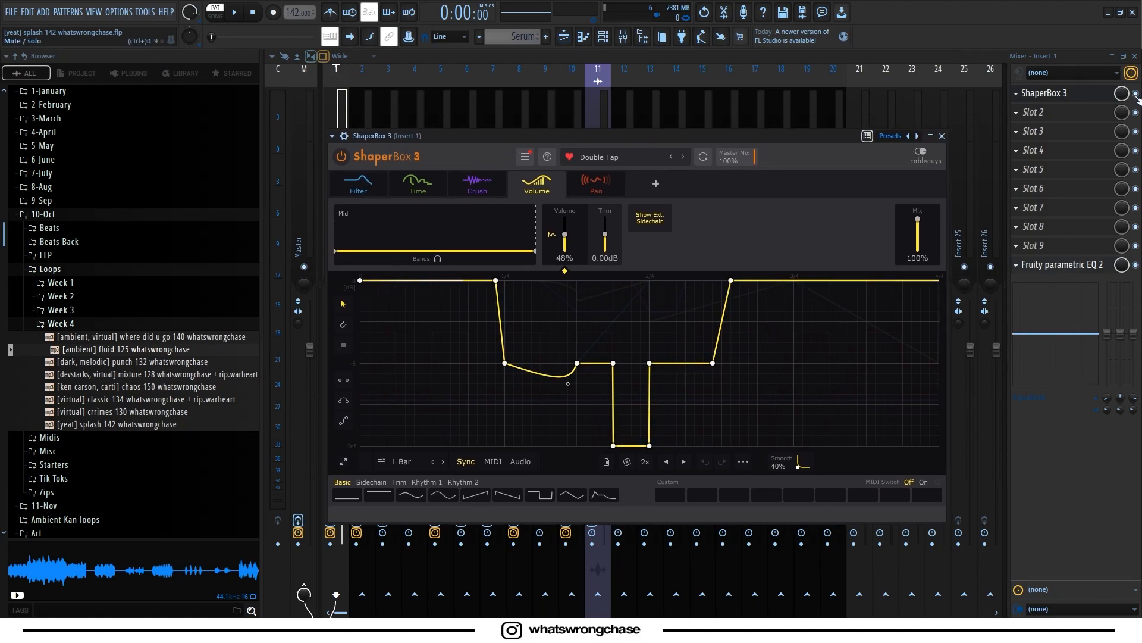
# Play the Serum pattern with ShaperBox 3 bypassed on Insert 1, stop playback and re-enable the effect.
pyautogui.press('Escape')
pyautogui.press('space')
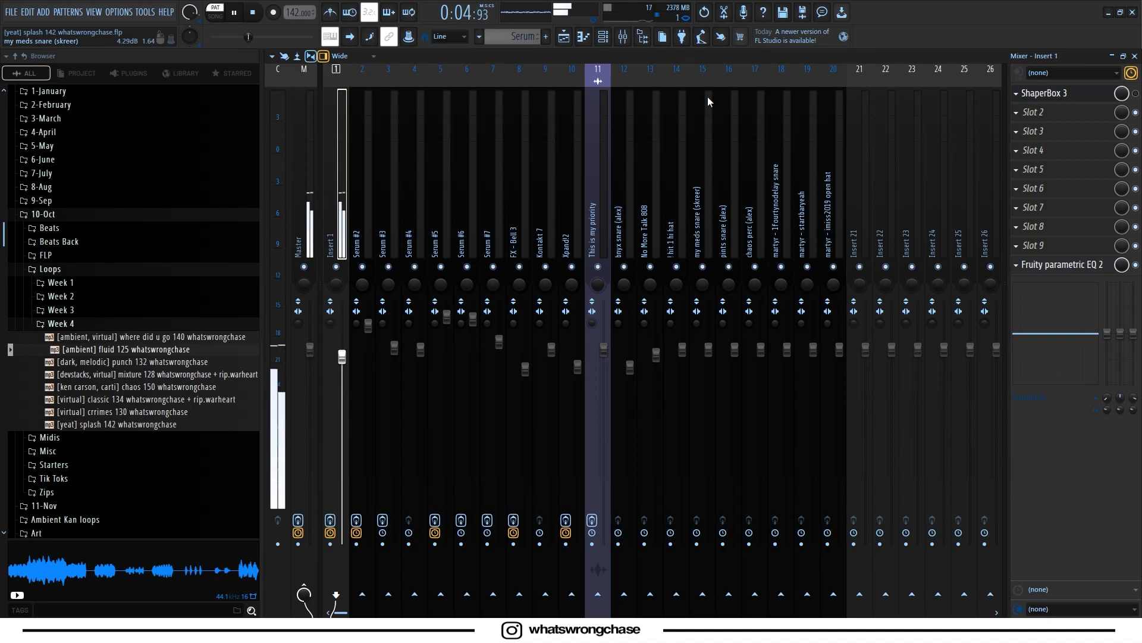
pyautogui.press('space')
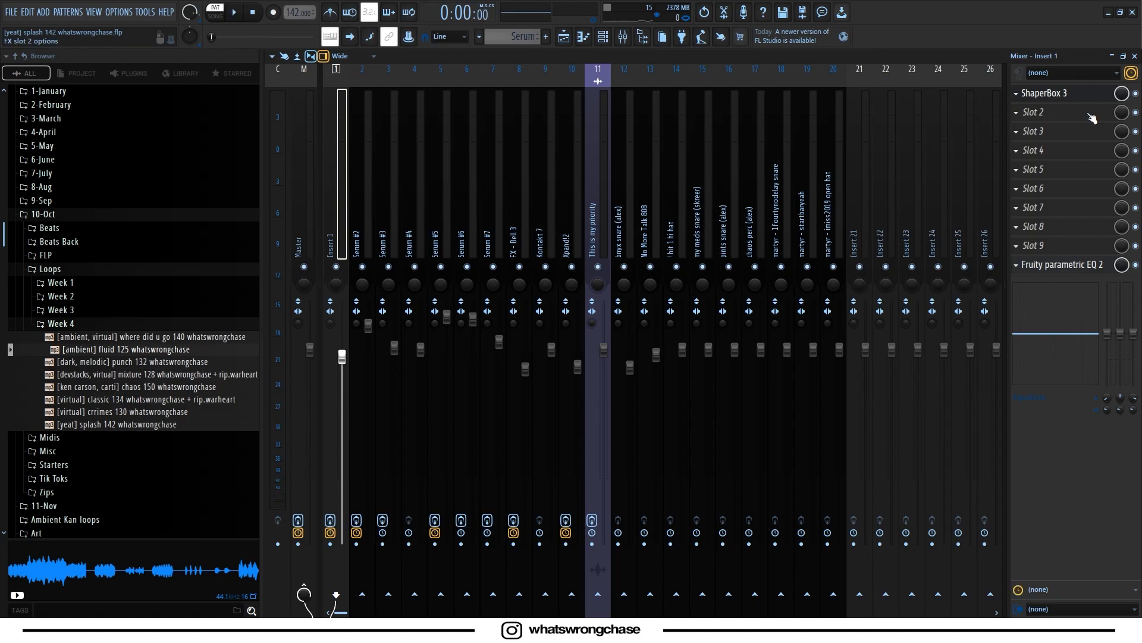
pyautogui.click(1065, 96)
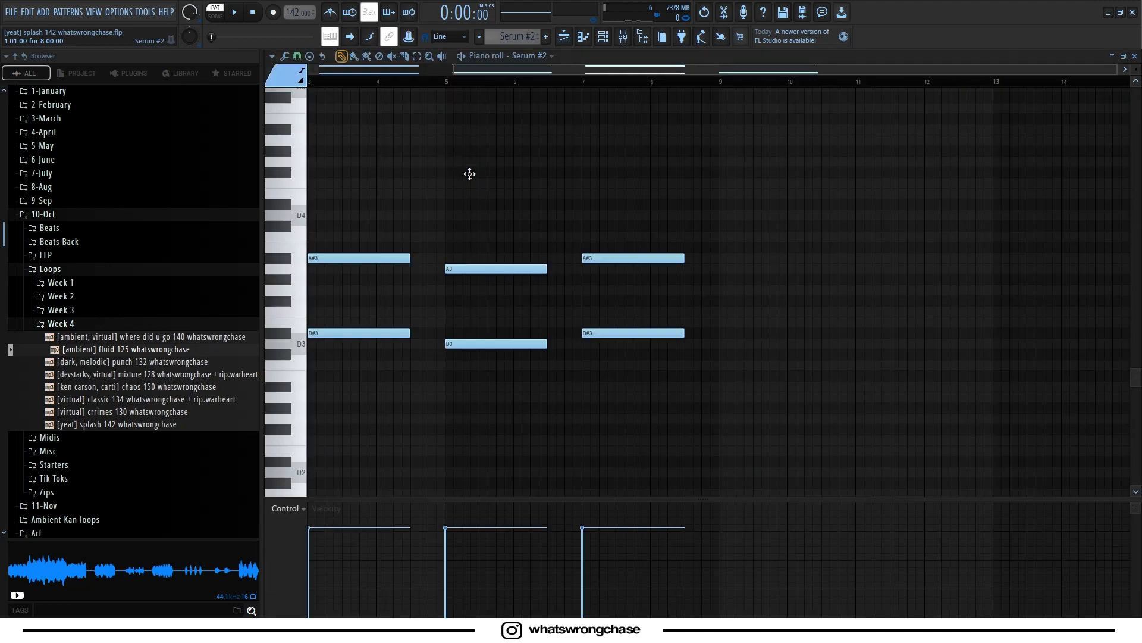
# Examine the Serum #2 pattern in the piano roll by selecting its upper and lower note lines separately.
pyautogui.hscroll(-3, 470, 174)
pyautogui.moveTo(838, 180); pyautogui.dragTo(315, 381)
pyautogui.keyDown('ctrl'); pyautogui.click(436, 175); pyautogui.keyUp('ctrl')
pyautogui.moveTo(894, 366); pyautogui.dragTo(236, 314)
pyautogui.moveTo(338, 245); pyautogui.dragTo(850, 298)
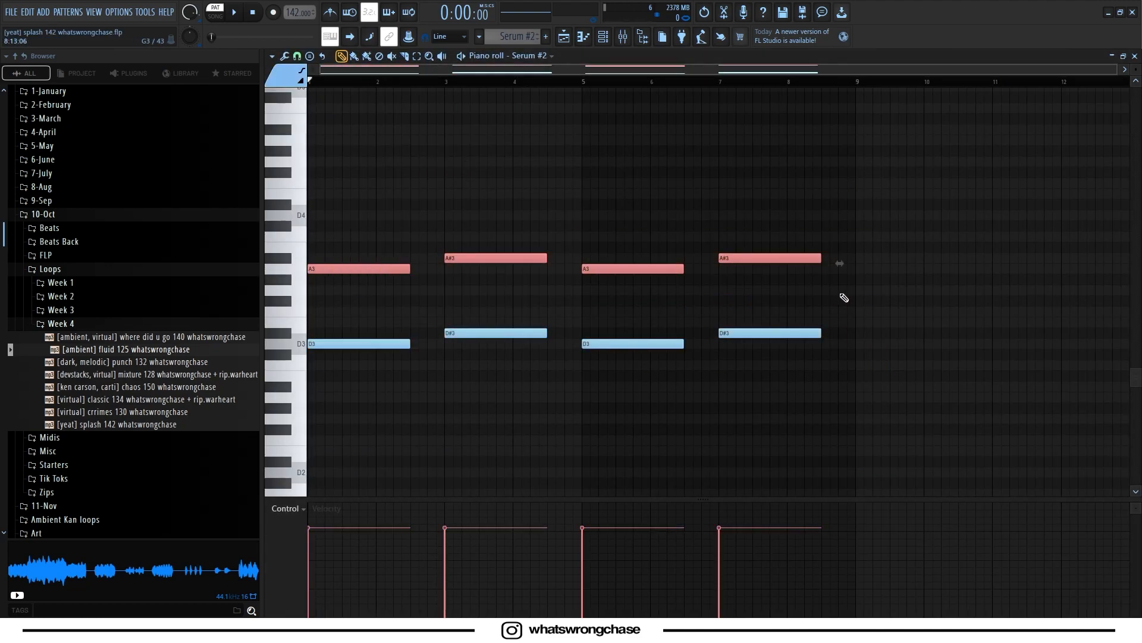
pyautogui.moveTo(765, 307); pyautogui.dragTo(363, 250)
# Examine the Synth - history preset in the Serum #2 channel's plugin and close the plugin.
pyautogui.click(603, 36)
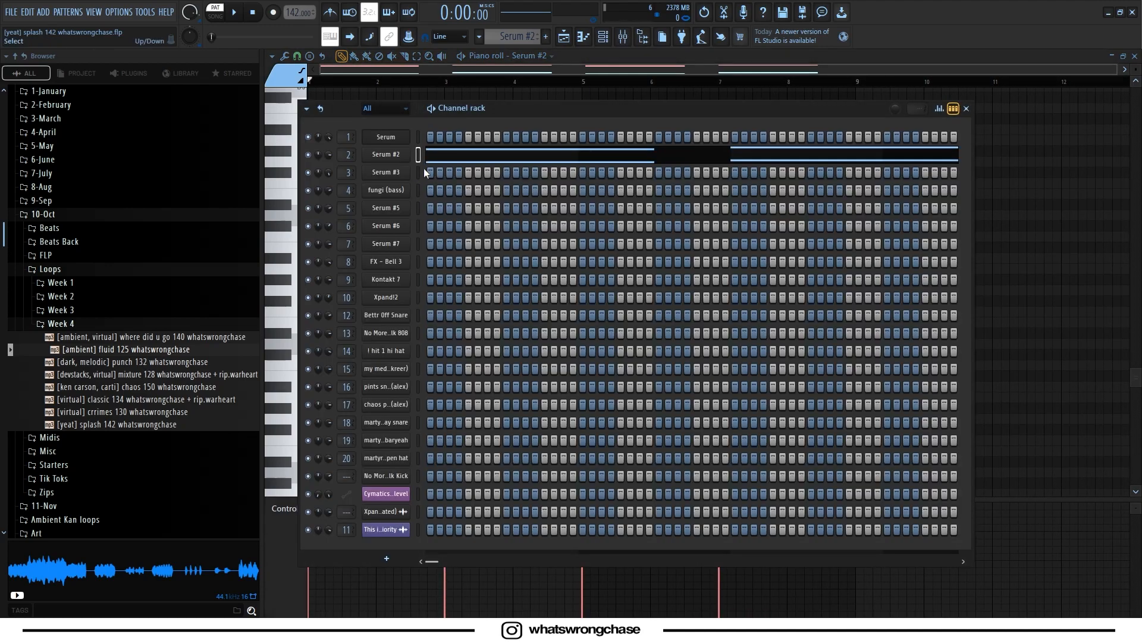
pyautogui.click(439, 156)
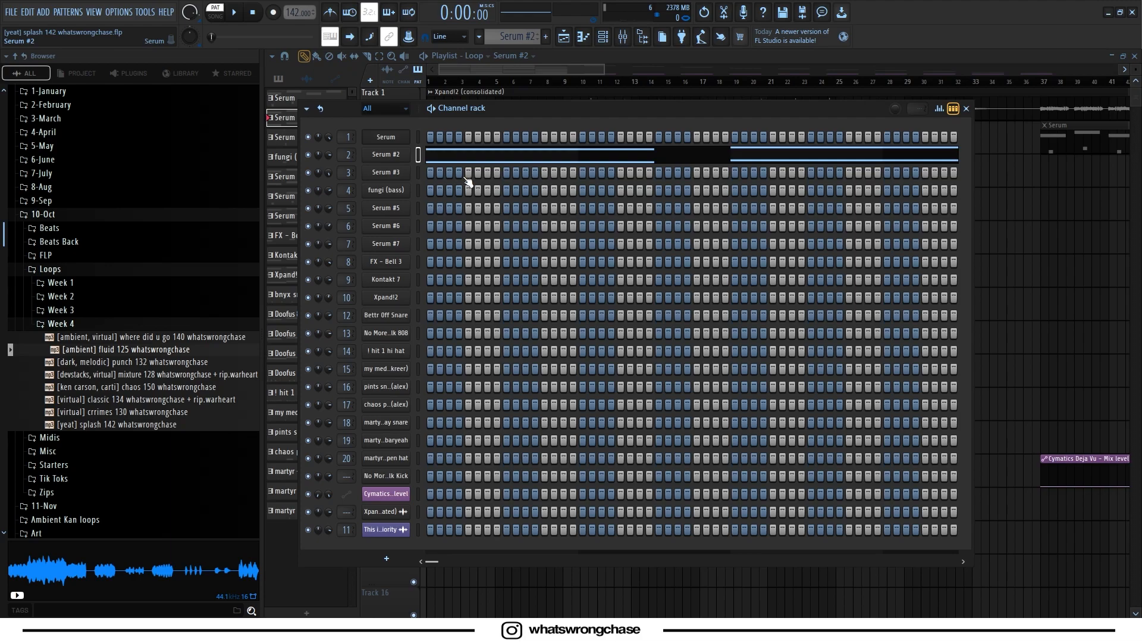
pyautogui.click(386, 155)
pyautogui.moveTo(604, 117); pyautogui.dragTo(619, 112)
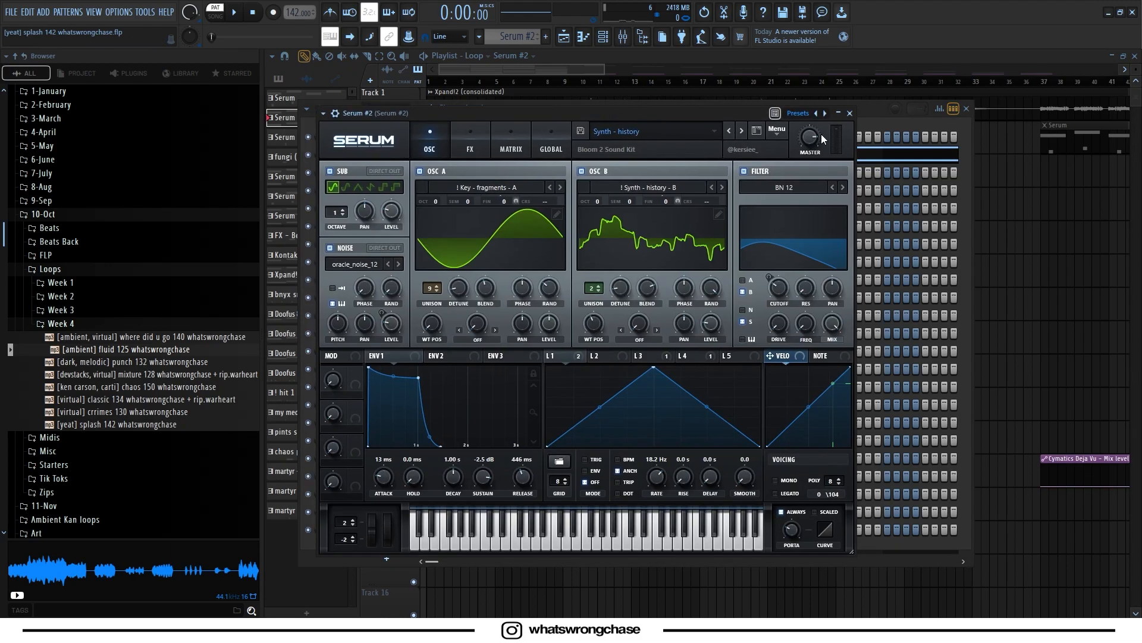
pyautogui.click(850, 113)
# Play the Serum #2 pattern from the piano roll and stop it.
pyautogui.click(459, 162)
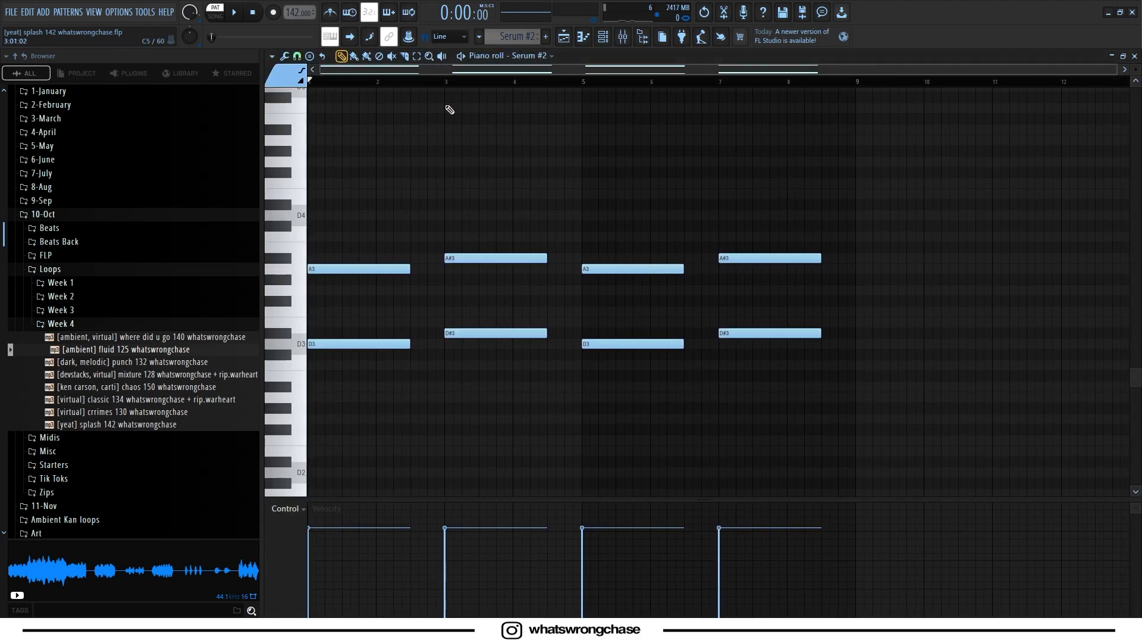
pyautogui.press('space')
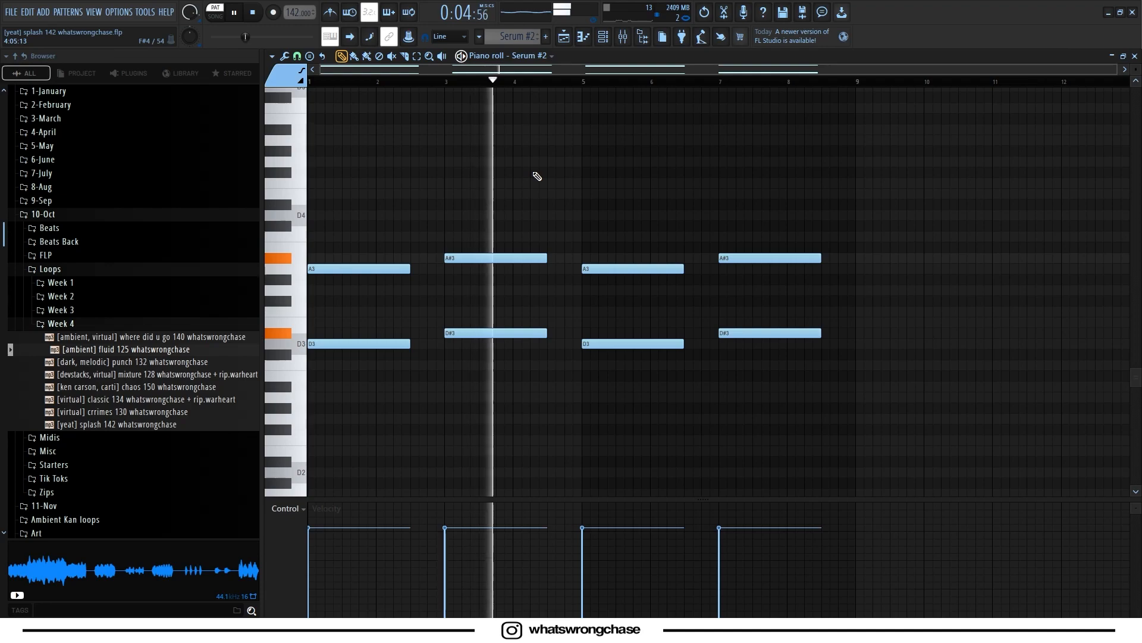
pyautogui.press('space')
# Inspect the Fruity parametric EQ 2 curve on the Serum #2 mixer track and close the EQ.
pyautogui.press('F6')
pyautogui.click(623, 38)
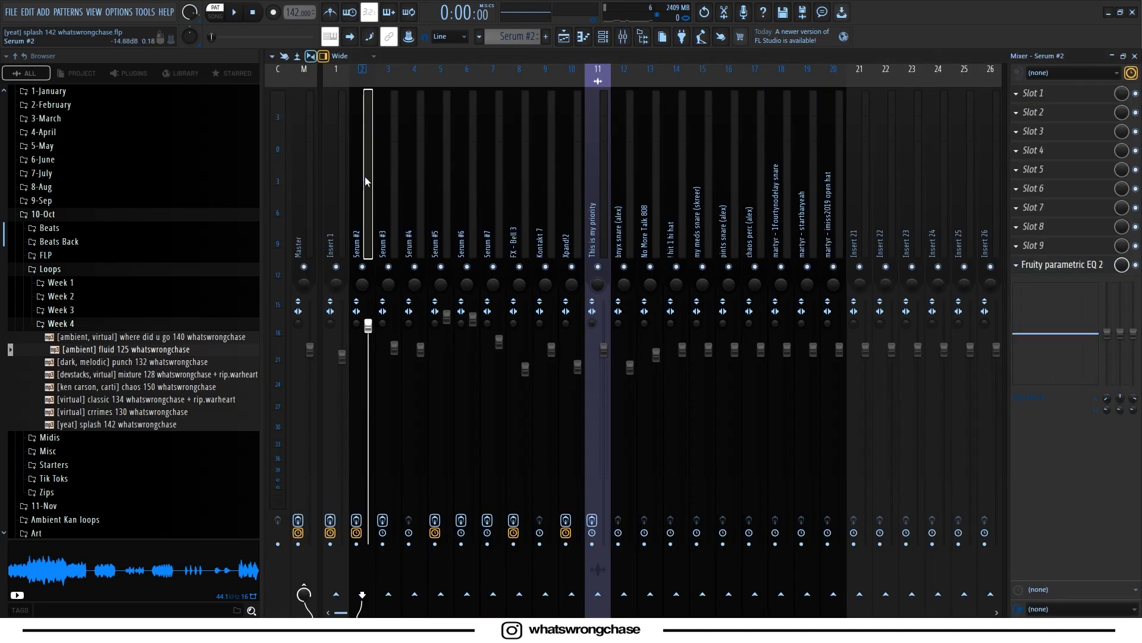
pyautogui.click(1081, 271)
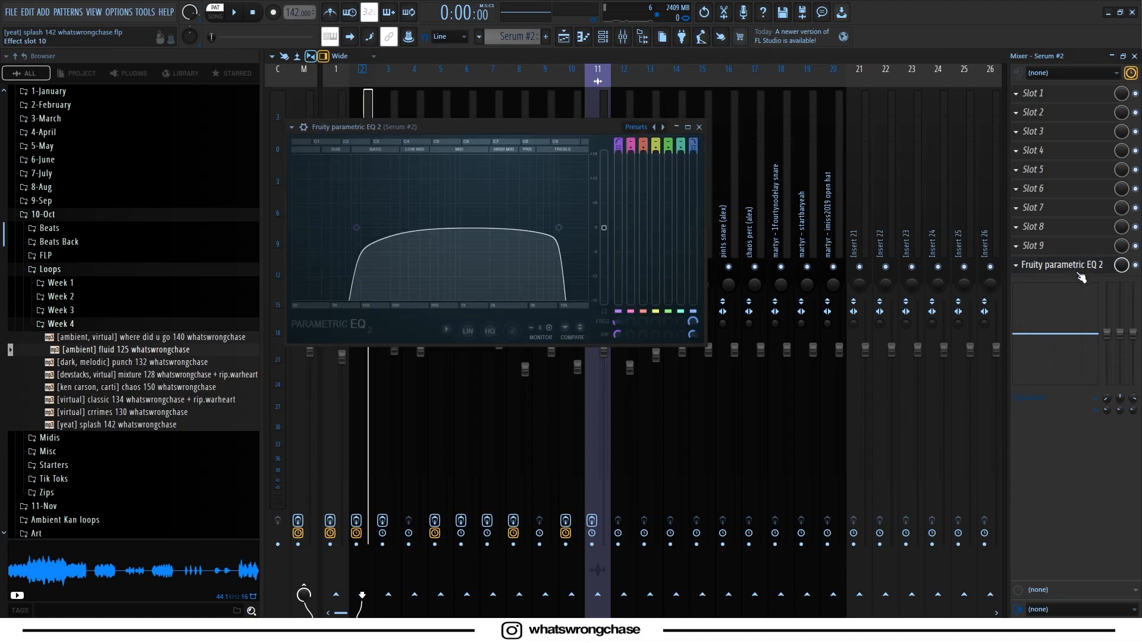
pyautogui.click(702, 123)
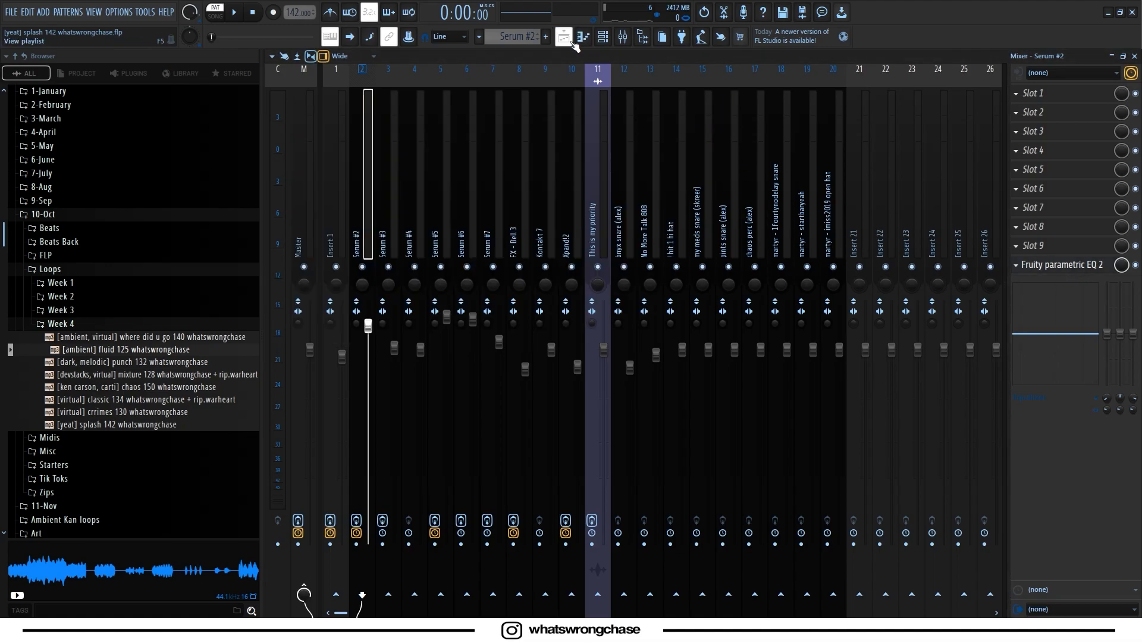
# Examine the Serum #3 pattern from playlist track 4 in the piano roll and show its channel in the channel rack.
pyautogui.click(571, 41)
pyautogui.scroll(2, 523, 230)
pyautogui.doubleClick(526, 207)
pyautogui.hscroll(-2, 553, 204)
pyautogui.scroll(1, 577, 200)
pyautogui.scroll(1, 601, 94)
pyautogui.scroll(1, 418, 248)
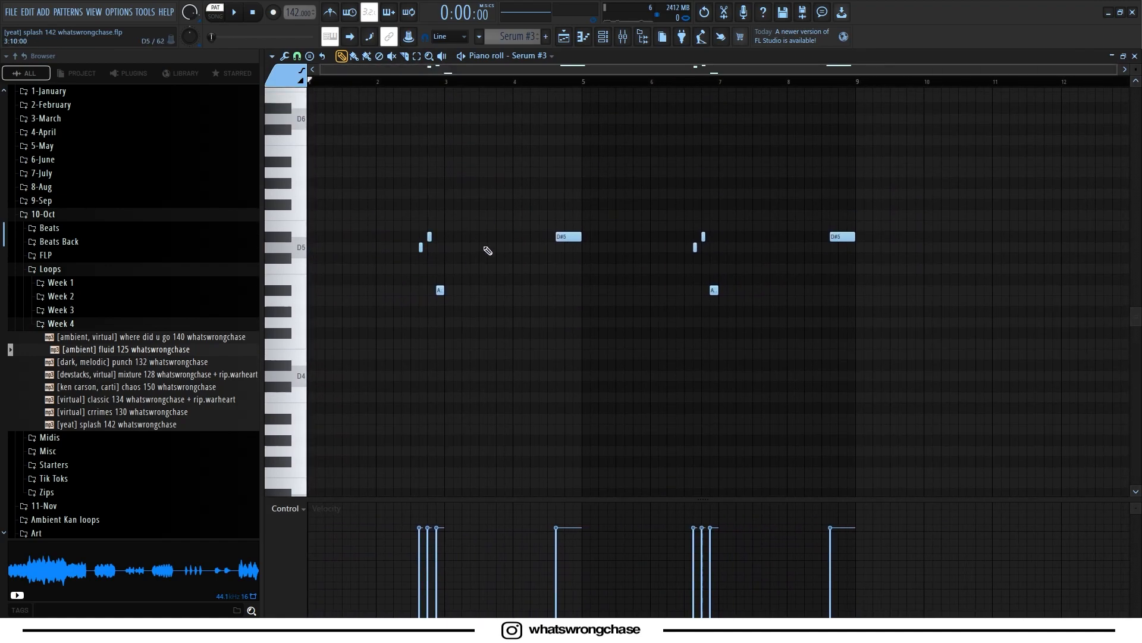
pyautogui.click(604, 38)
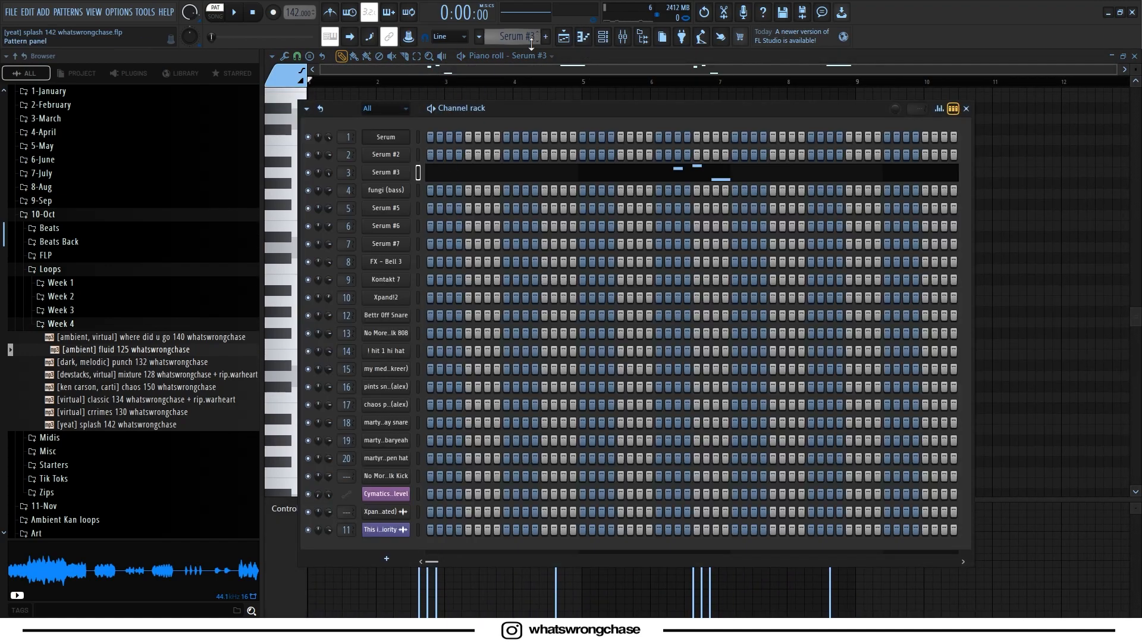
# Return to the Serum #2 pattern's notes in the piano roll for comparison.
pyautogui.click(563, 36)
pyautogui.doubleClick(462, 163)
pyautogui.scroll(-3, 429, 206)
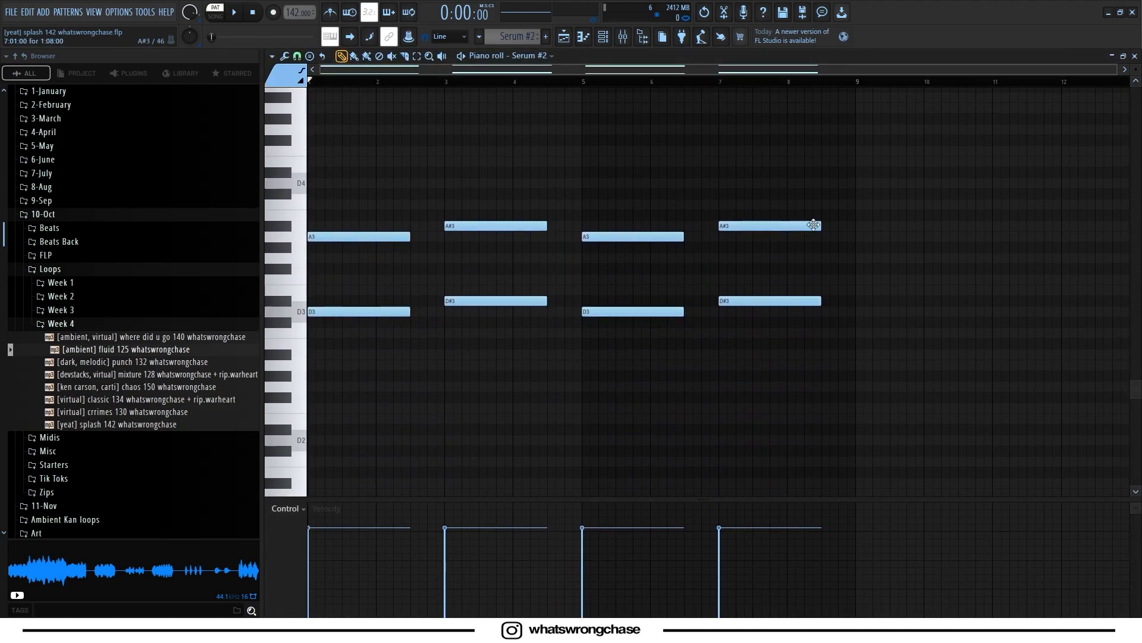
# Reopen the Serum #3 pattern from the playlist and view its channel and melody notes.
pyautogui.click(564, 38)
pyautogui.doubleClick(461, 210)
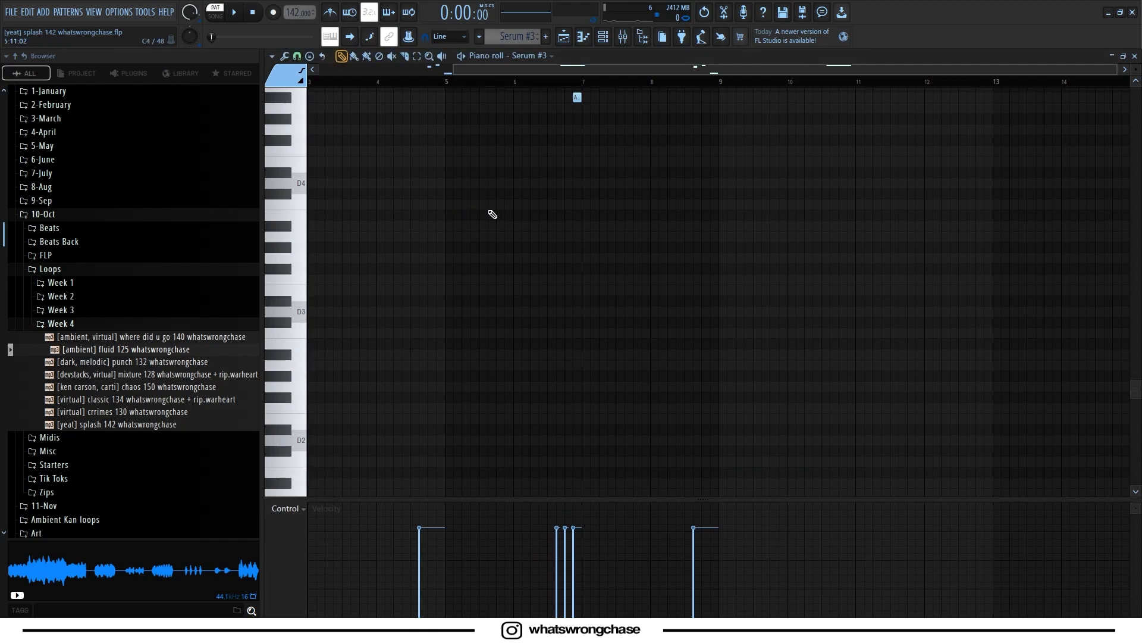
pyautogui.hscroll(-2, 480, 215)
pyautogui.scroll(4, 559, 207)
pyautogui.click(603, 37)
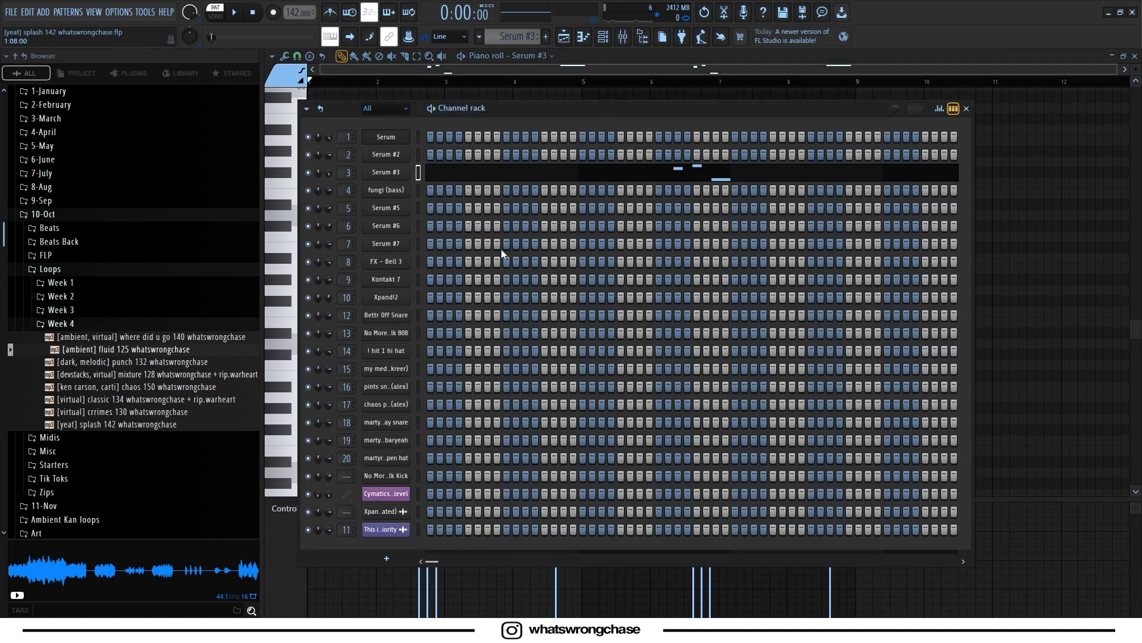
pyautogui.click(433, 178)
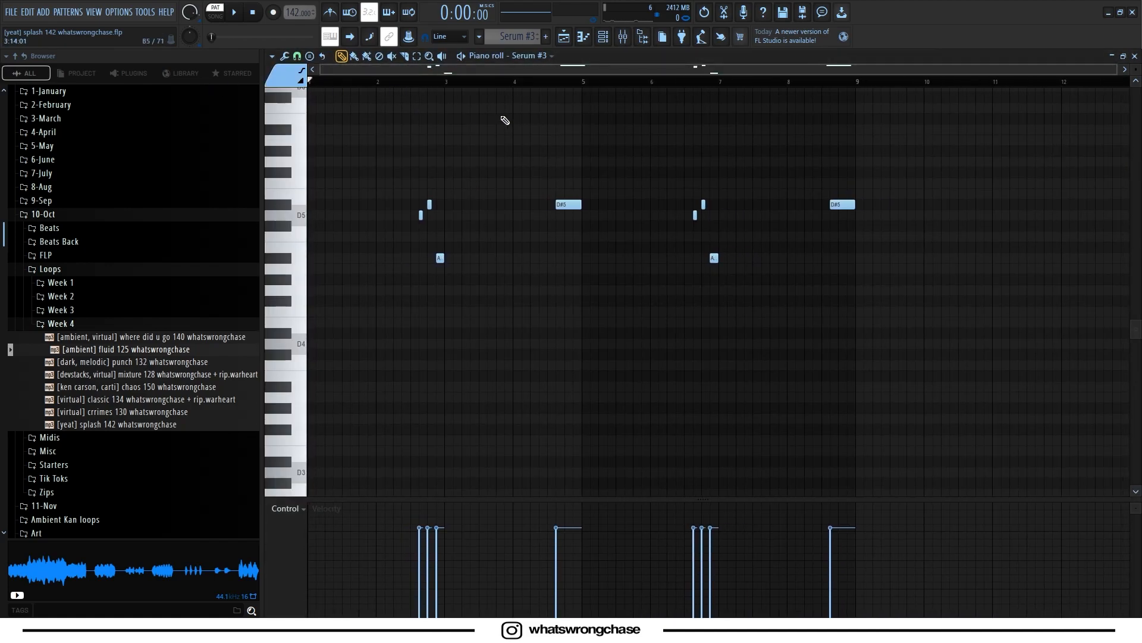
# Play the Serum #3 melody from the piano roll and stop it.
pyautogui.click(404, 87)
pyautogui.press('space')
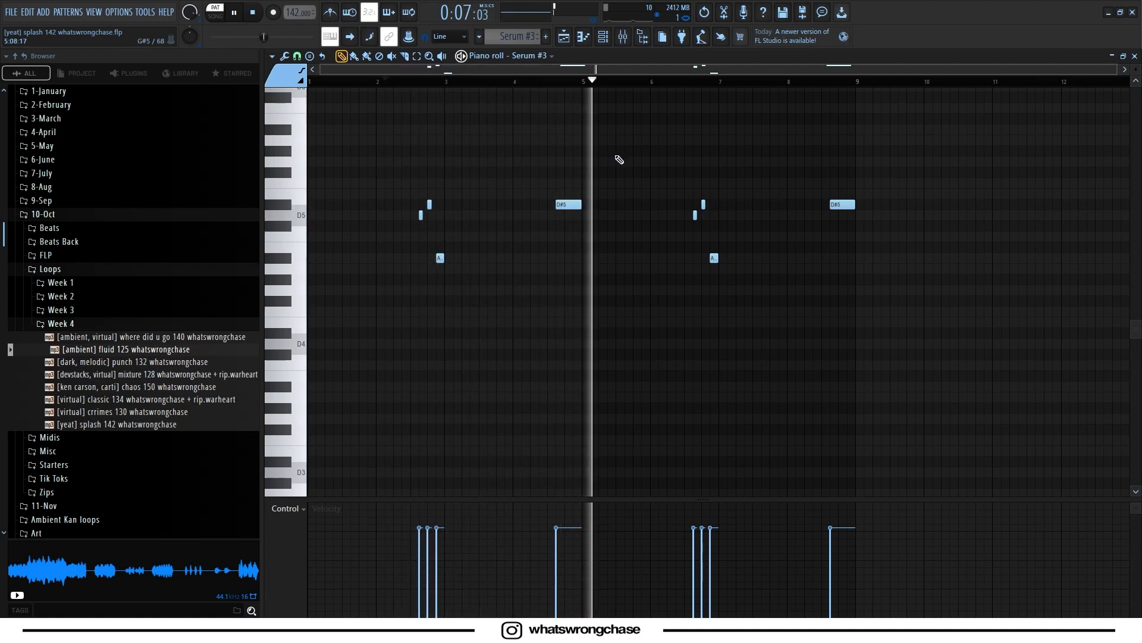
pyautogui.press('space')
# Inspect the Fruity parametric EQ 2 curve on the Serum #3 mixer track and close the EQ.
pyautogui.press('F9')
pyautogui.click(1057, 267)
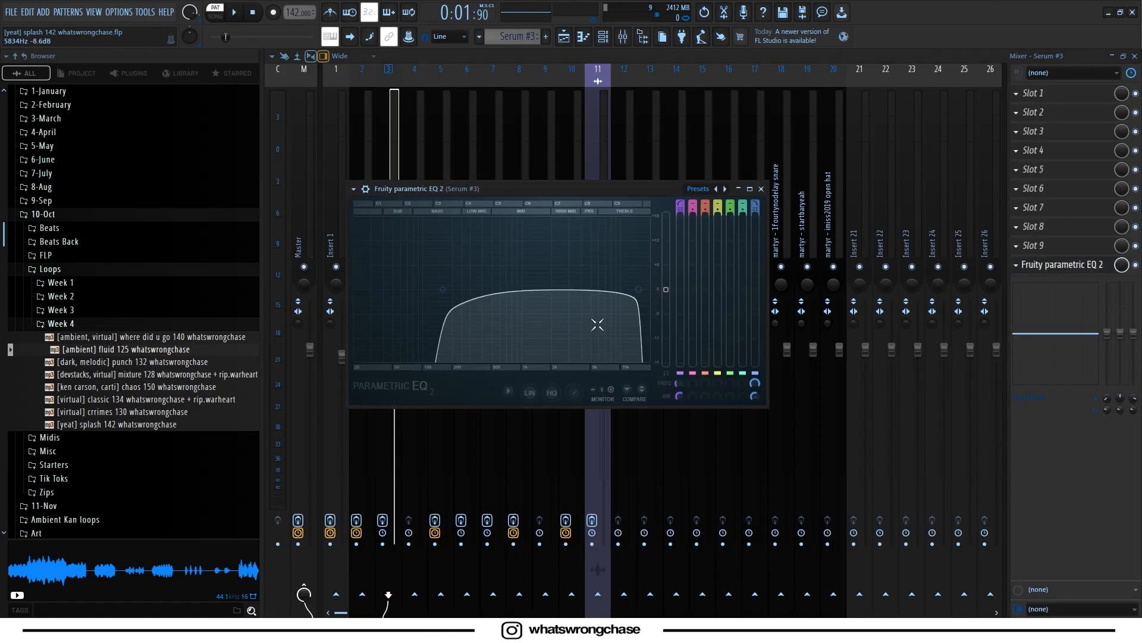
pyautogui.click(761, 188)
# Examine the Serum #5 pattern's notes in the piano roll and its channel in the channel rack.
pyautogui.press('F5')
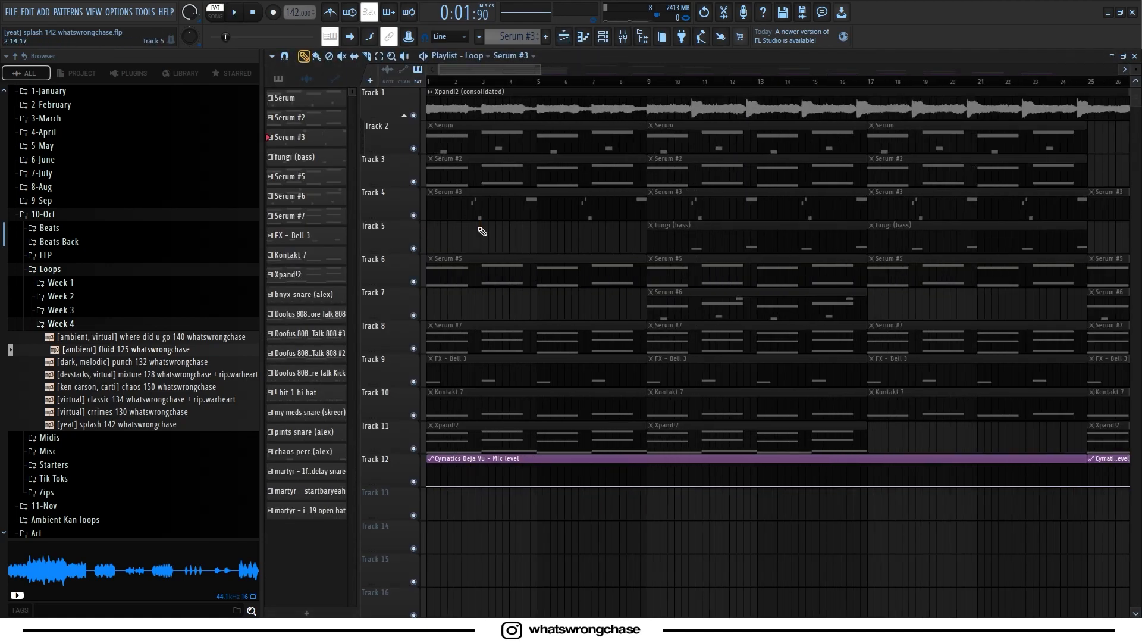
pyautogui.doubleClick(558, 154)
pyautogui.scroll(-1, 550, 155)
pyautogui.click(603, 37)
pyautogui.click(605, 38)
pyautogui.click(603, 37)
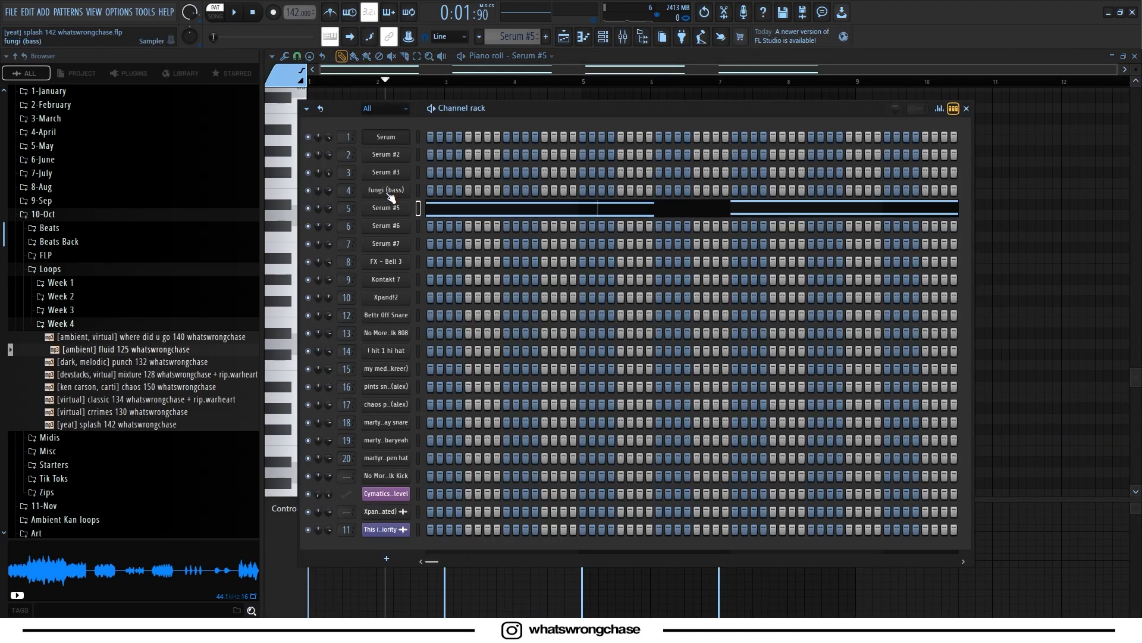
pyautogui.moveTo(533, 113); pyautogui.dragTo(536, 112)
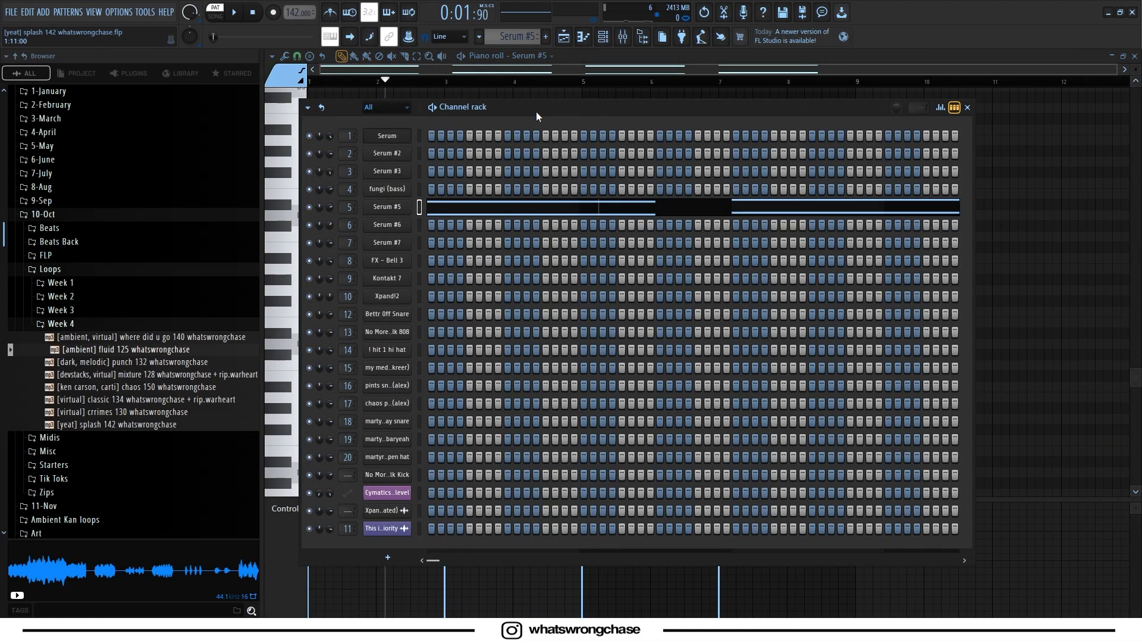
pyautogui.click(523, 205)
pyautogui.click(528, 208)
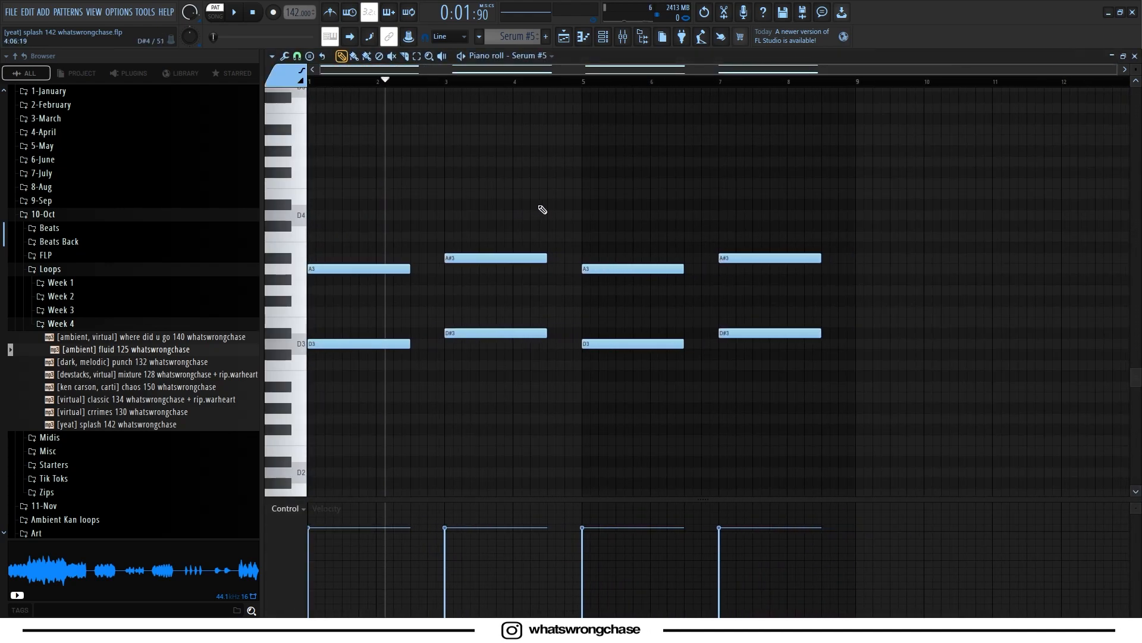
# Play the Serum #5 pattern from its start, stop playback and show the mixer.
pyautogui.moveTo(433, 83); pyautogui.dragTo(284, 95)
pyautogui.press('space')
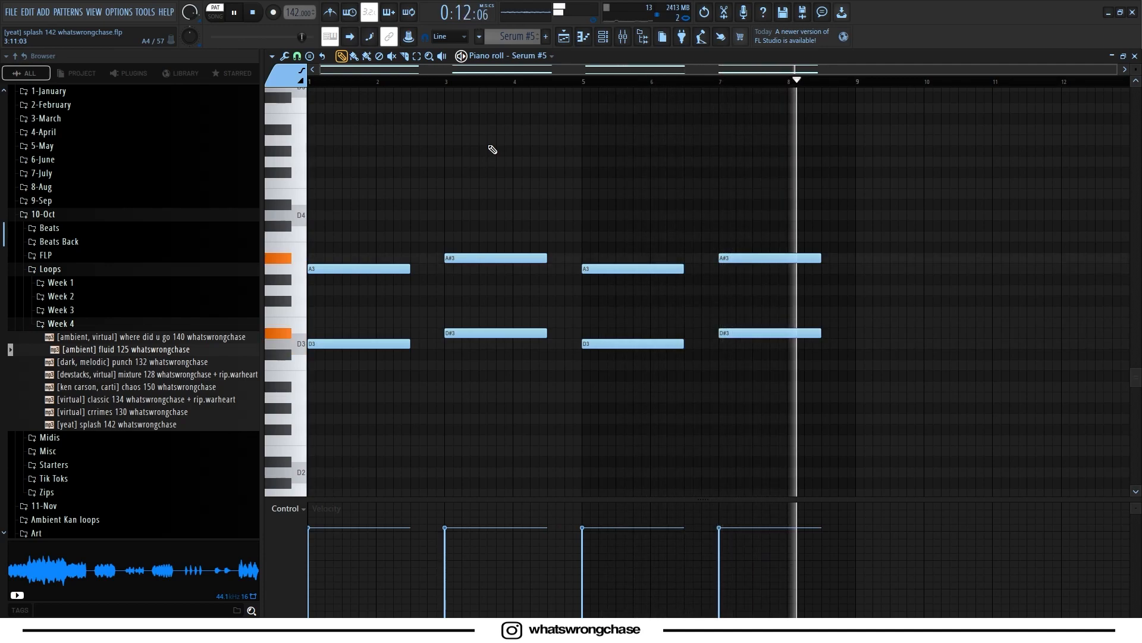
pyautogui.press('space')
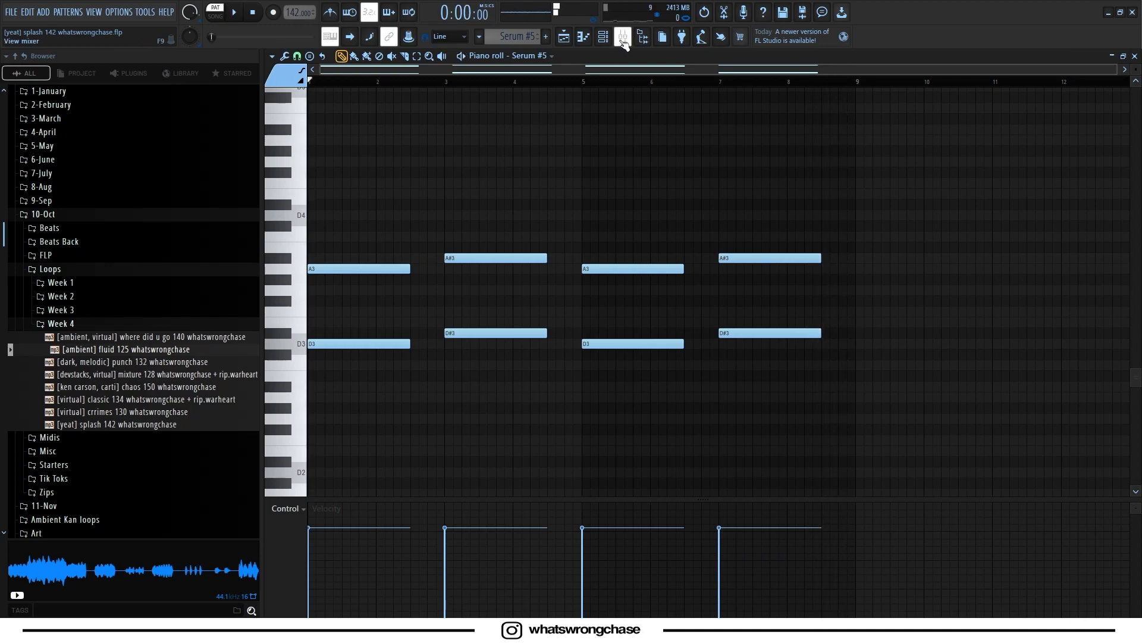
pyautogui.click(623, 38)
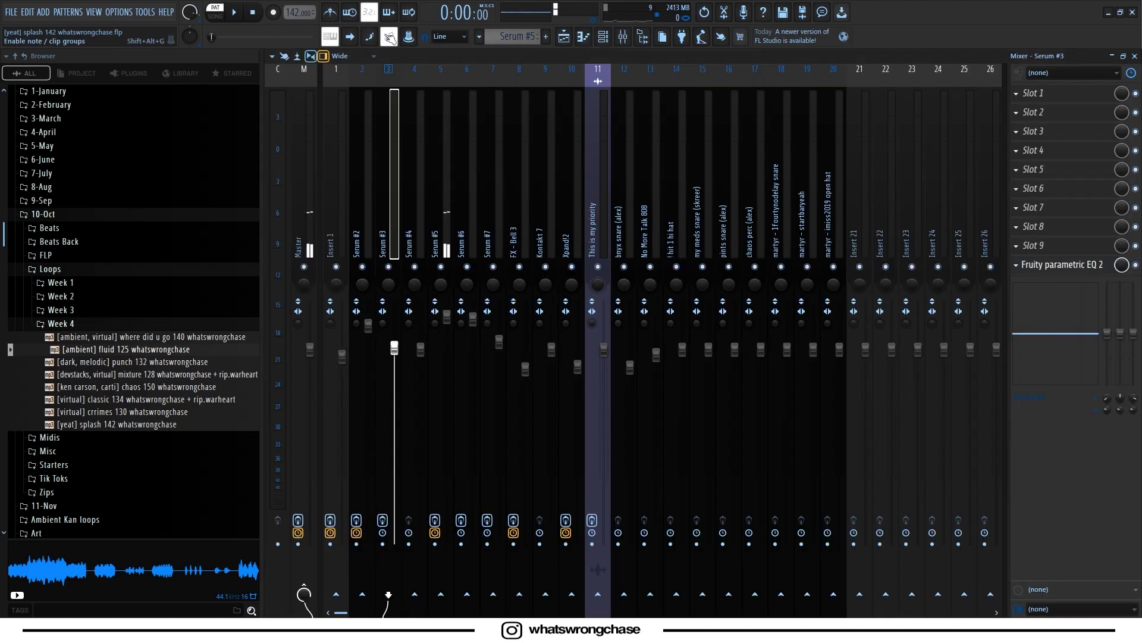
# Inspect the Serum #5 channel's synth preset and the Fruity parametric EQ 2 curve on its mixer track.
pyautogui.click(605, 37)
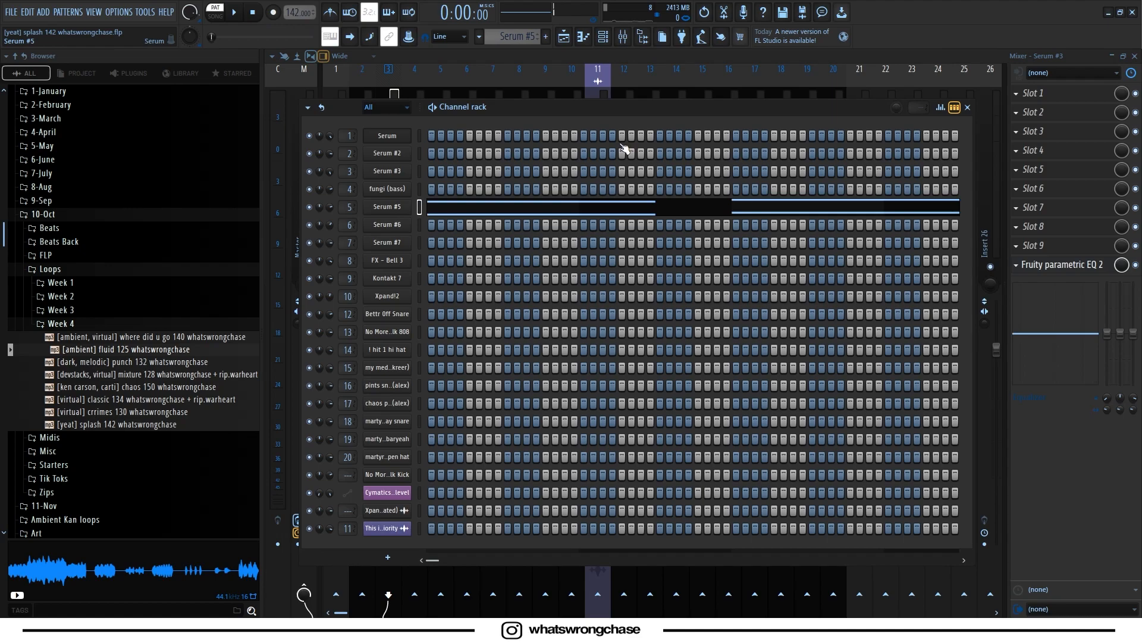
pyautogui.moveTo(653, 104); pyautogui.dragTo(632, 102)
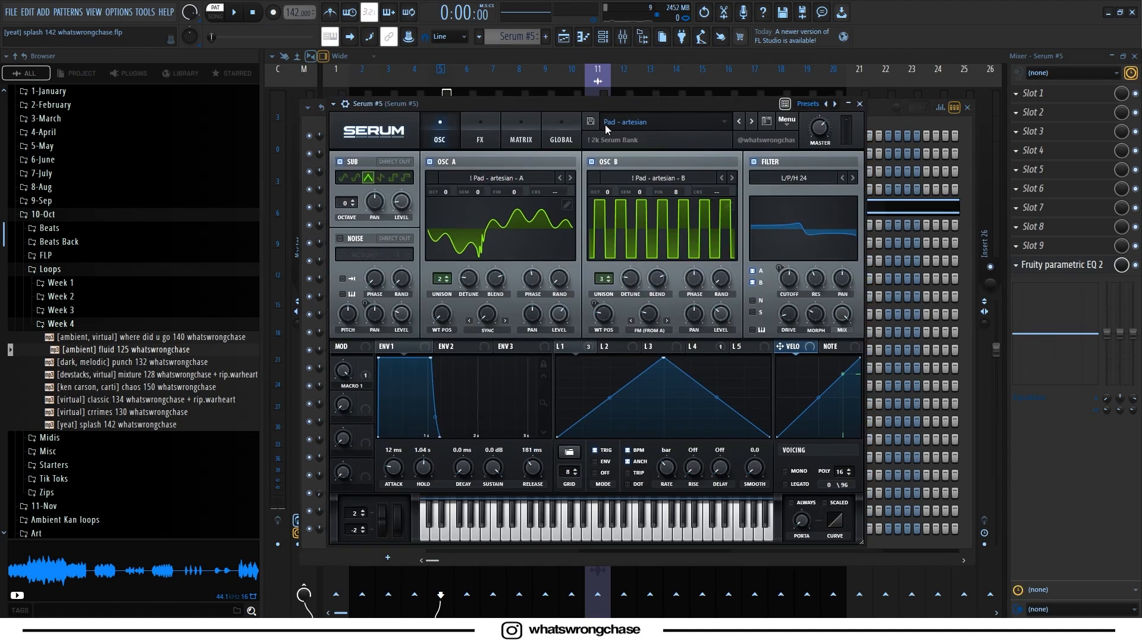
pyautogui.click(602, 36)
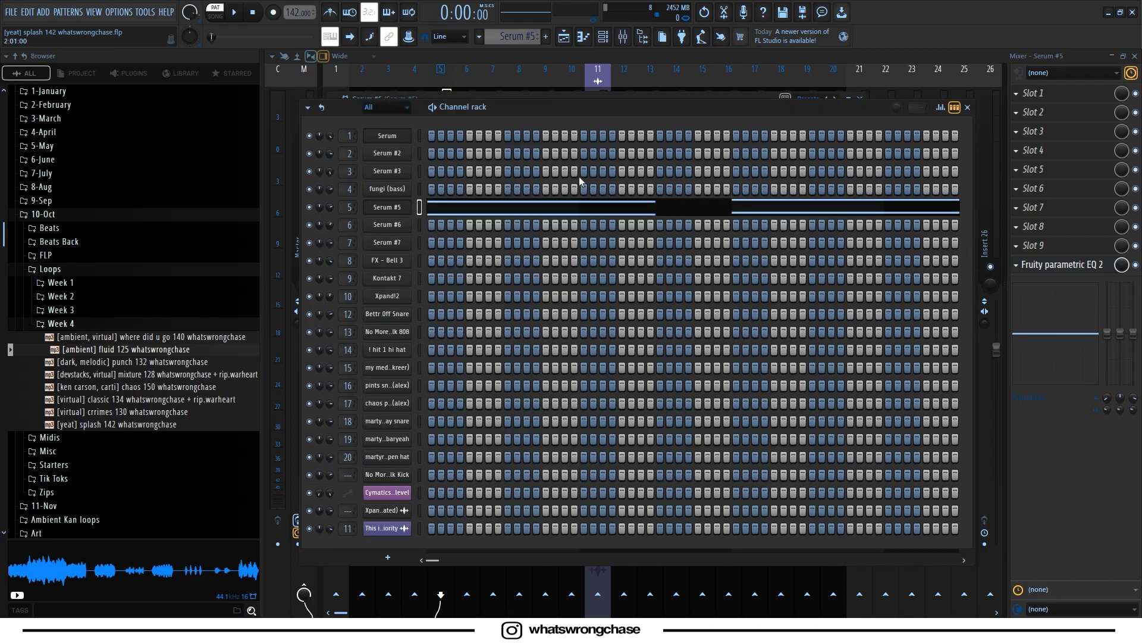
pyautogui.click(1086, 269)
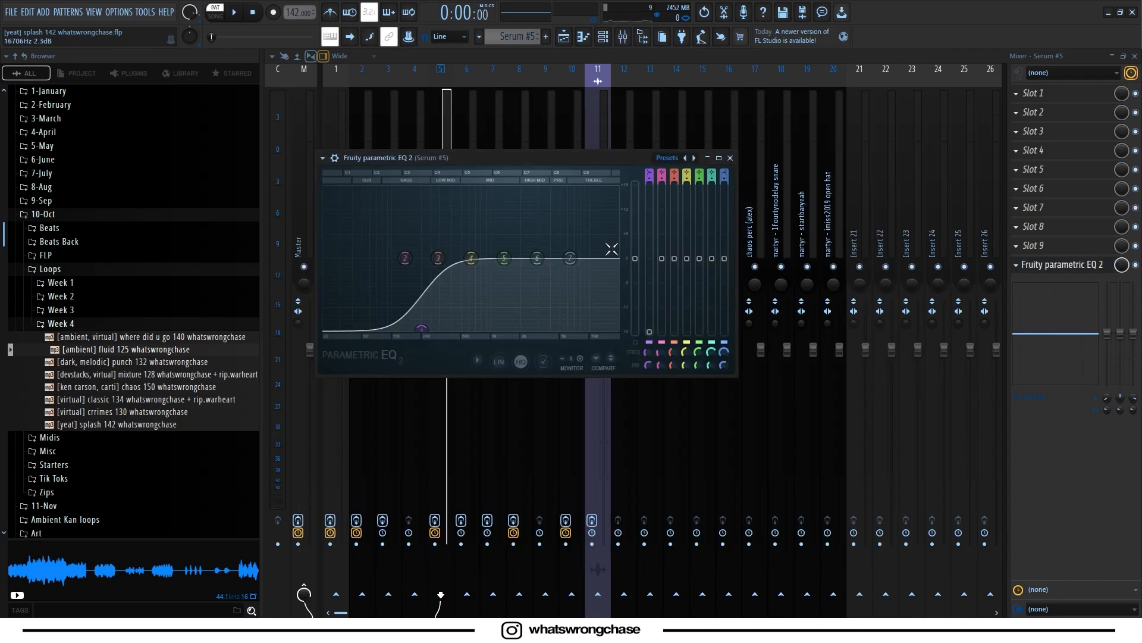
pyautogui.click(730, 158)
# Open the Serum #7 pattern from the playlist and examine its low, middle and high notes in the piano roll.
pyautogui.click(564, 36)
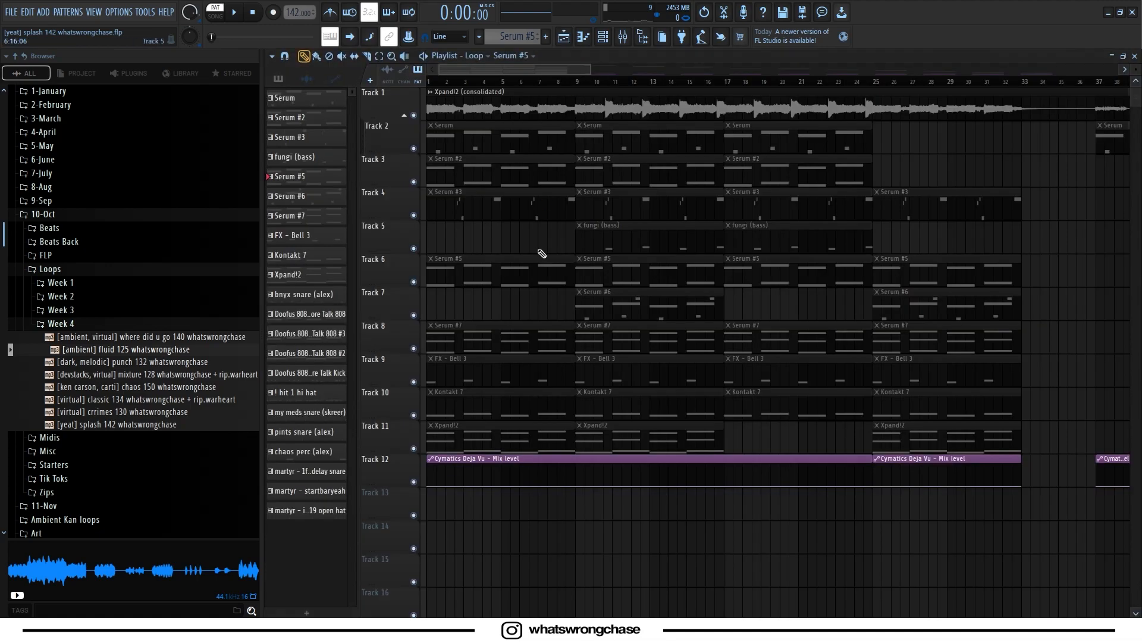
pyautogui.hscroll(-1, 540, 252)
pyautogui.scroll(-2, 506, 262)
pyautogui.doubleClick(470, 269)
pyautogui.hscroll(-2, 568, 229)
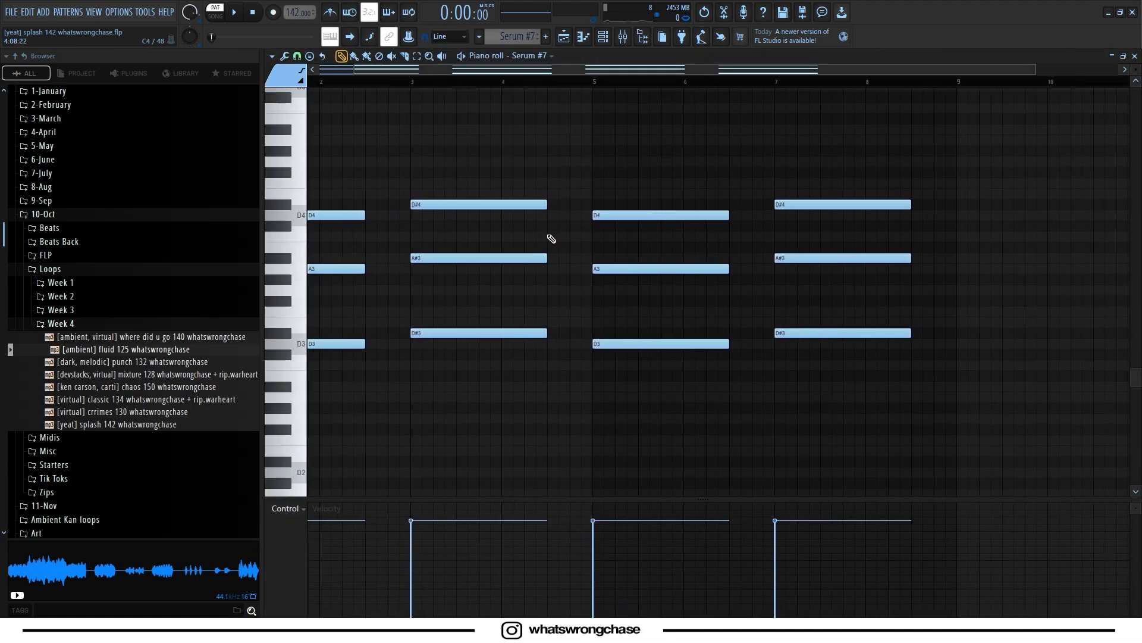
pyautogui.moveTo(352, 250); pyautogui.dragTo(900, 425)
pyautogui.click(731, 234)
pyautogui.moveTo(786, 231); pyautogui.dragTo(364, 188)
pyautogui.keyDown('ctrl'); pyautogui.click(392, 180); pyautogui.keyUp('ctrl')
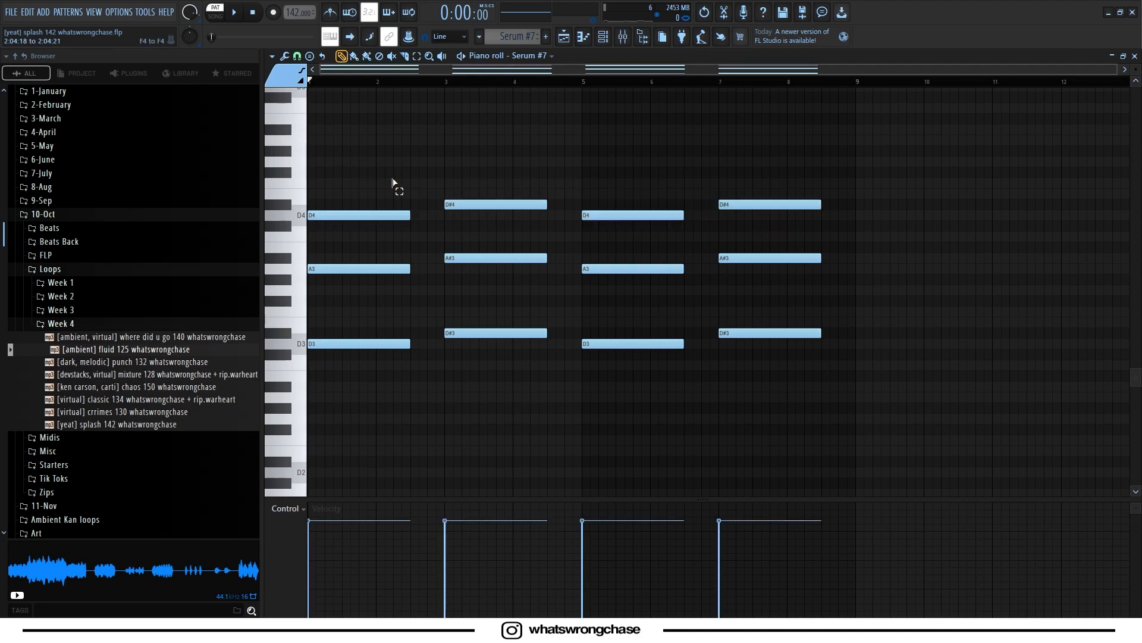
# Inspect the Serum #7 channel's synth preset and close the plugin window.
pyautogui.click(613, 36)
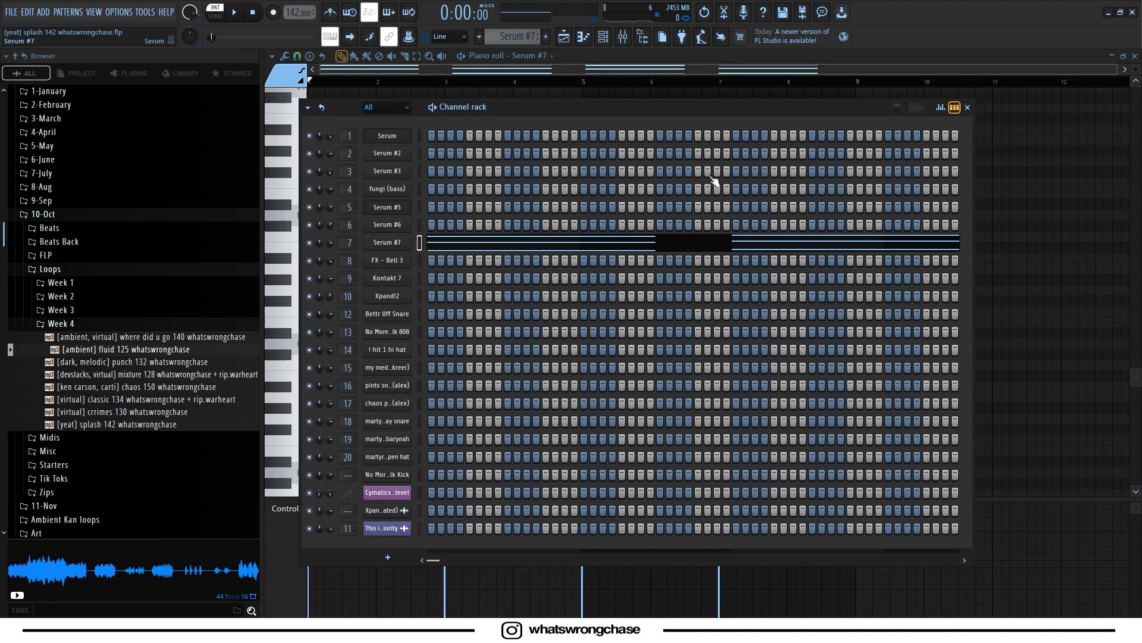
pyautogui.moveTo(651, 139); pyautogui.dragTo(666, 115)
pyautogui.click(848, 118)
# Reopen the Serum #7 notes in the piano roll, play the pattern and stop it.
pyautogui.press('F5')
pyautogui.click(464, 244)
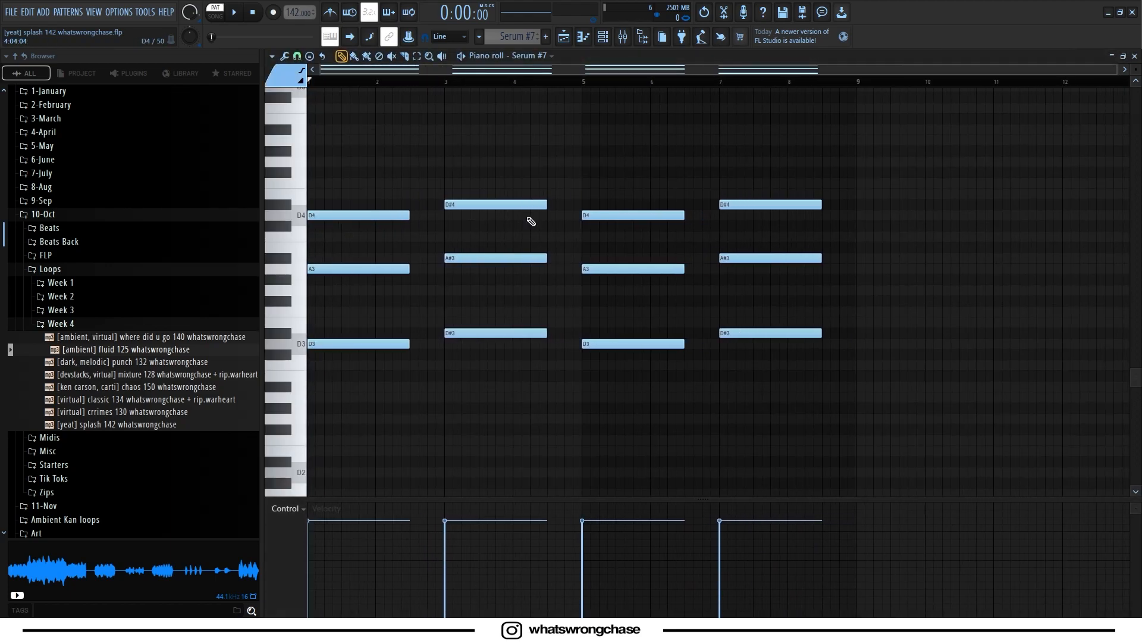
pyautogui.press('space')
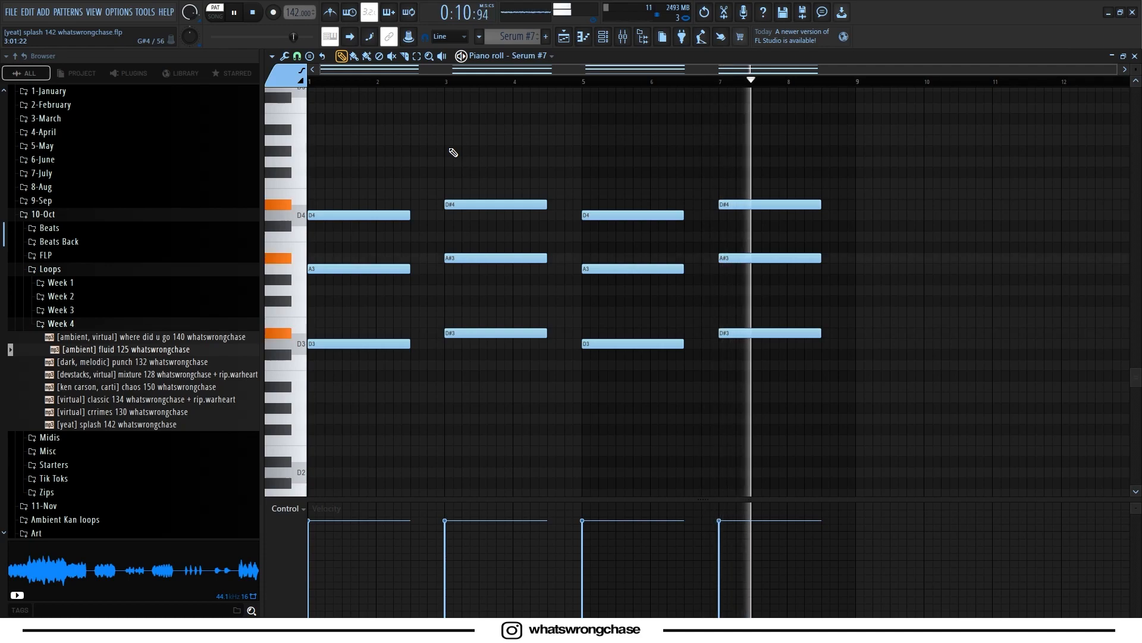
pyautogui.press('space')
# Inspect the Fruity parametric EQ 2 curve on the Serum #7 mixer track and close the EQ.
pyautogui.click(623, 36)
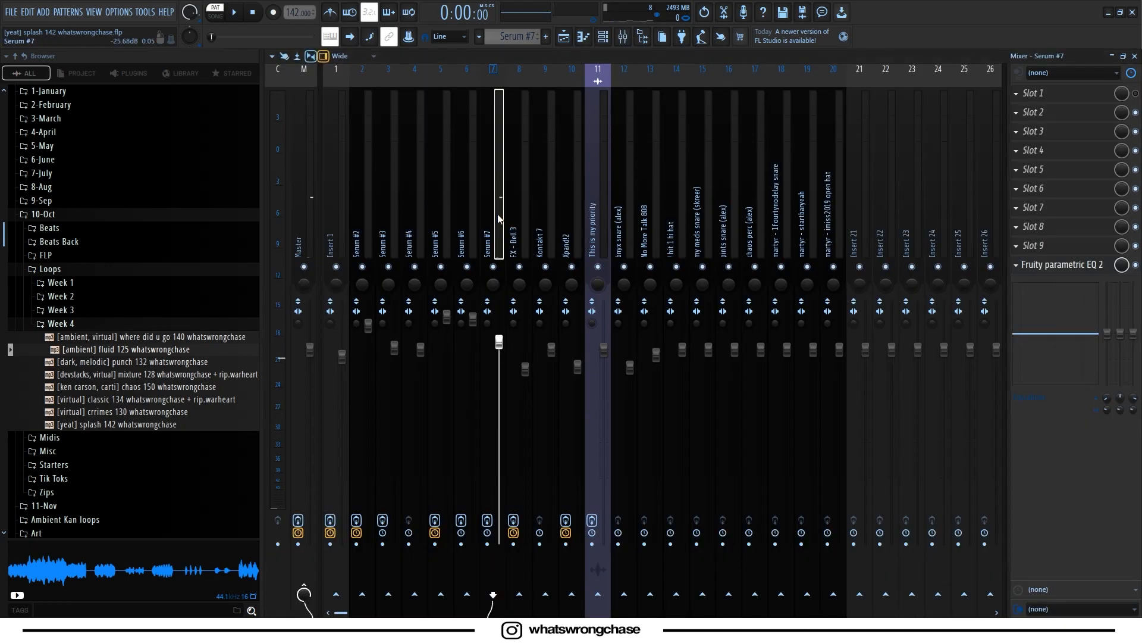
pyautogui.click(1060, 268)
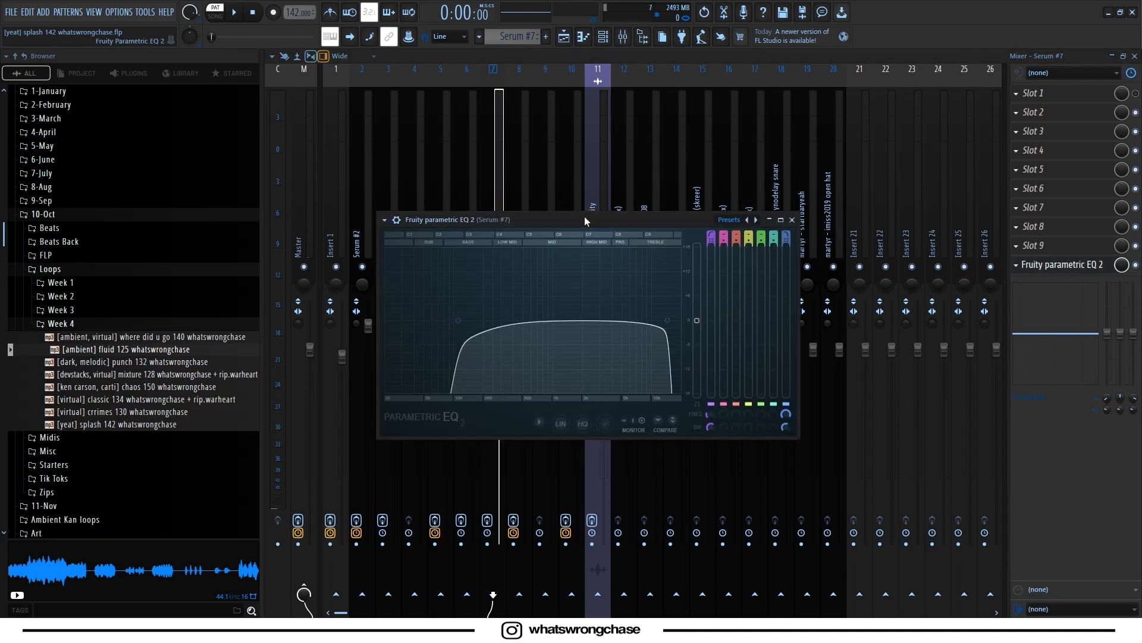
pyautogui.click(793, 220)
# Open the FX - Bell 3 pattern's notes from the playlist, play them and stop playback.
pyautogui.click(563, 36)
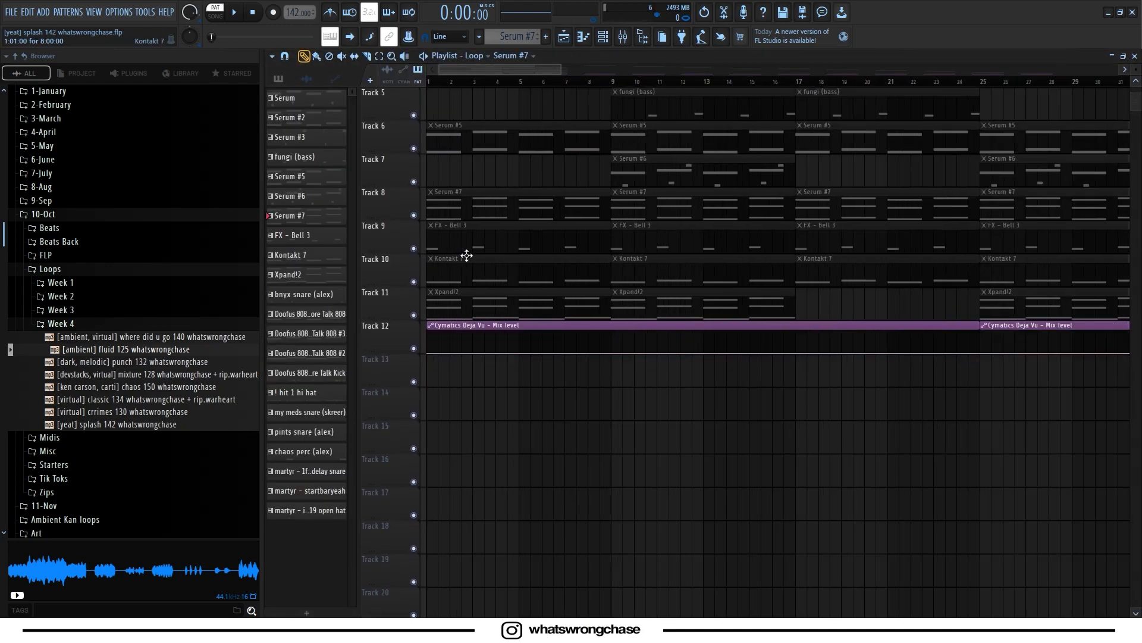
pyautogui.doubleClick(466, 252)
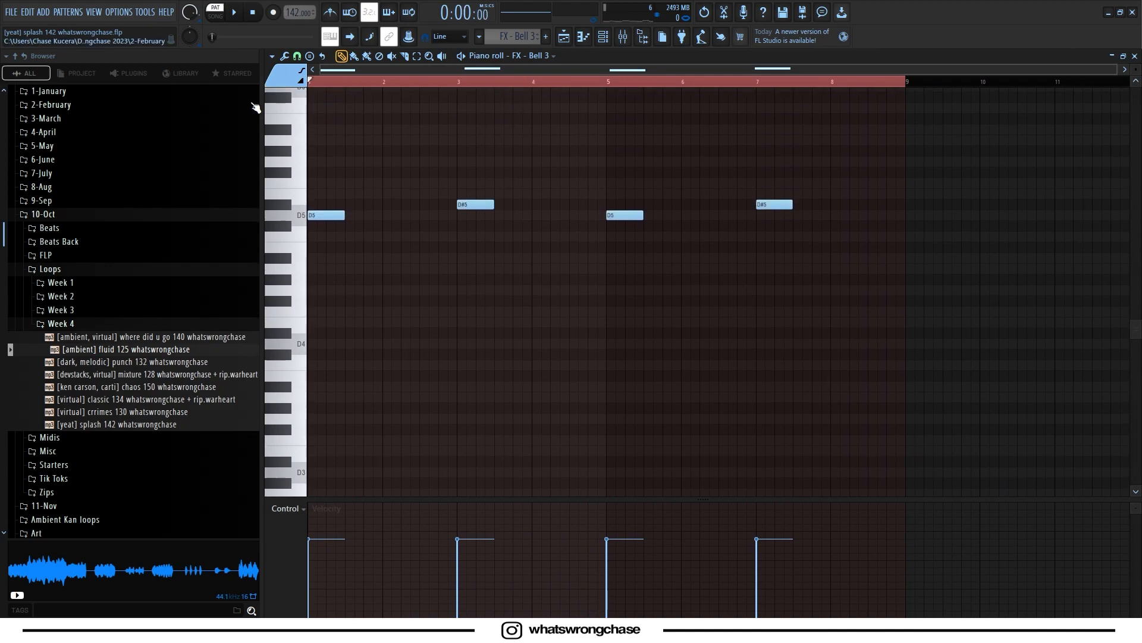
pyautogui.scroll(2, 543, 114)
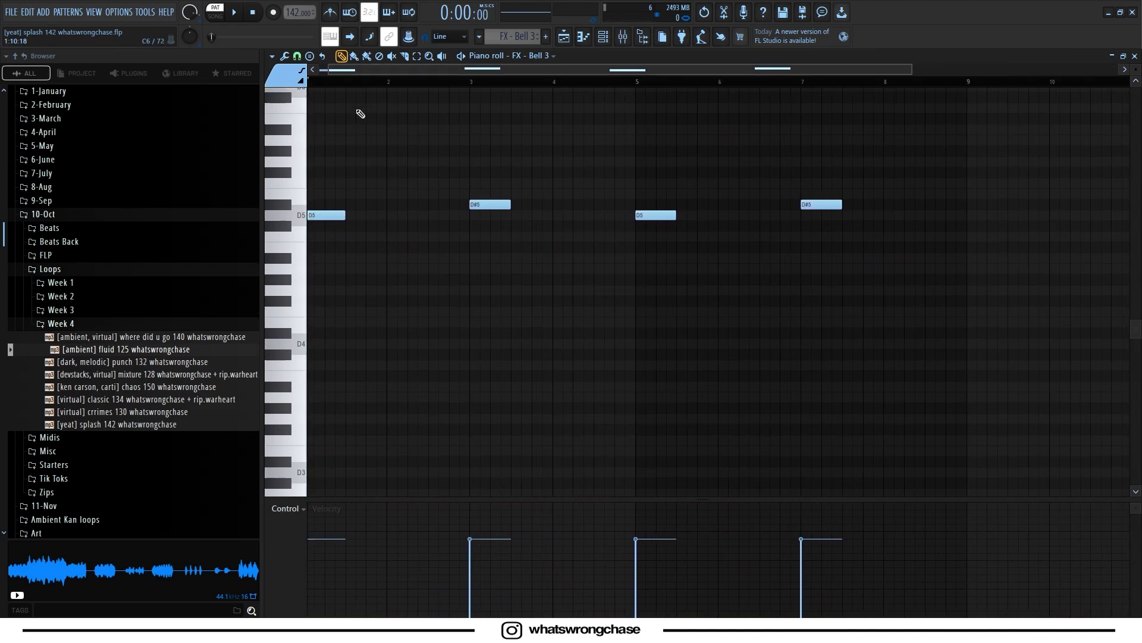
pyautogui.press('space')
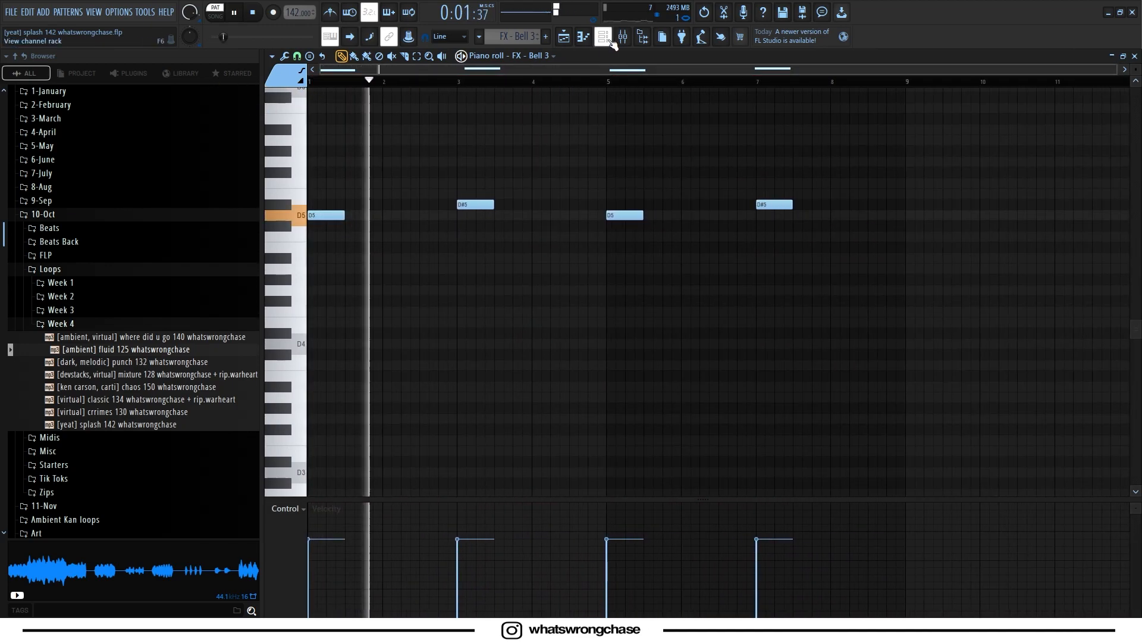
pyautogui.press('space')
# Switch to the Kontakt 7 pattern, open its notes in the piano roll, and play the pattern before stopping it.
pyautogui.press('F6')
pyautogui.press('Down')
pyautogui.press('F6')
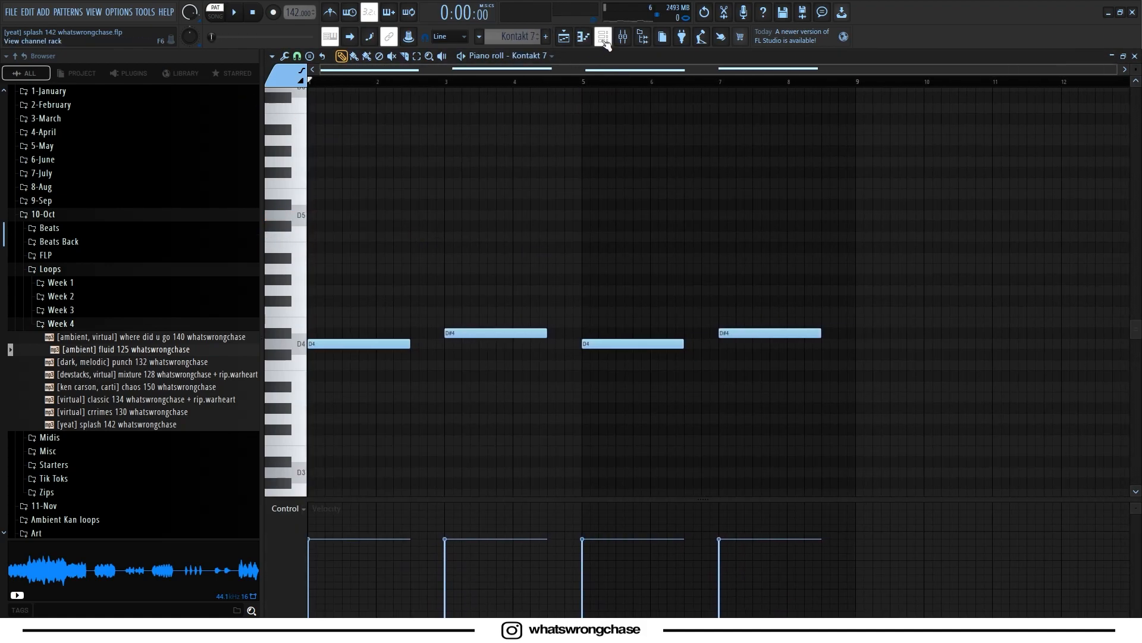
pyautogui.click(604, 39)
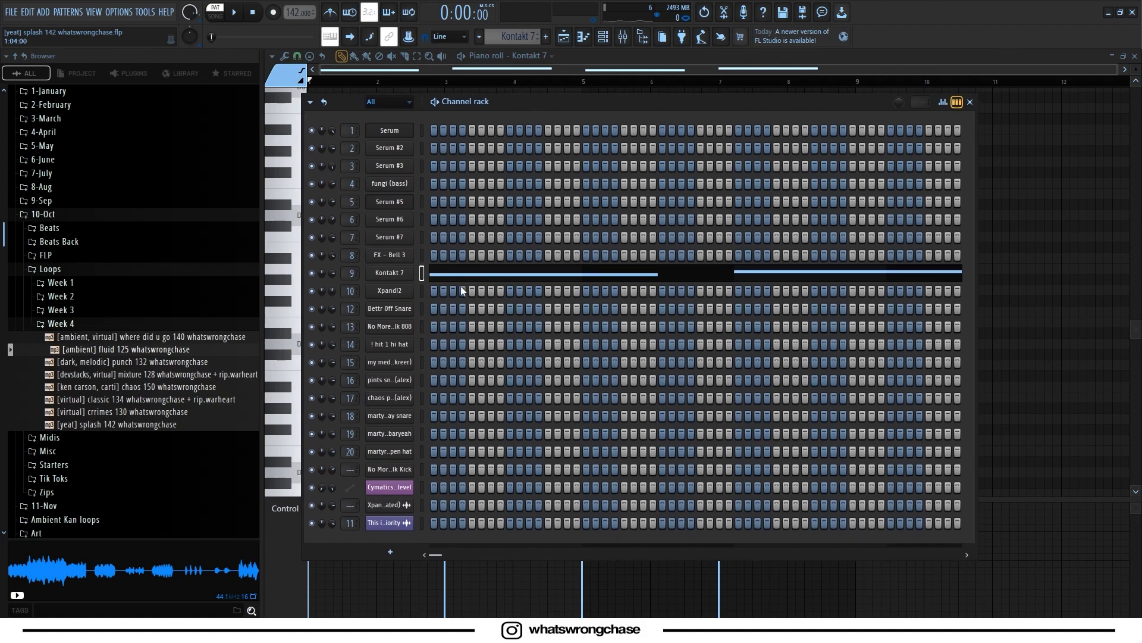
pyautogui.click(471, 278)
pyautogui.scroll(-2, 445, 90)
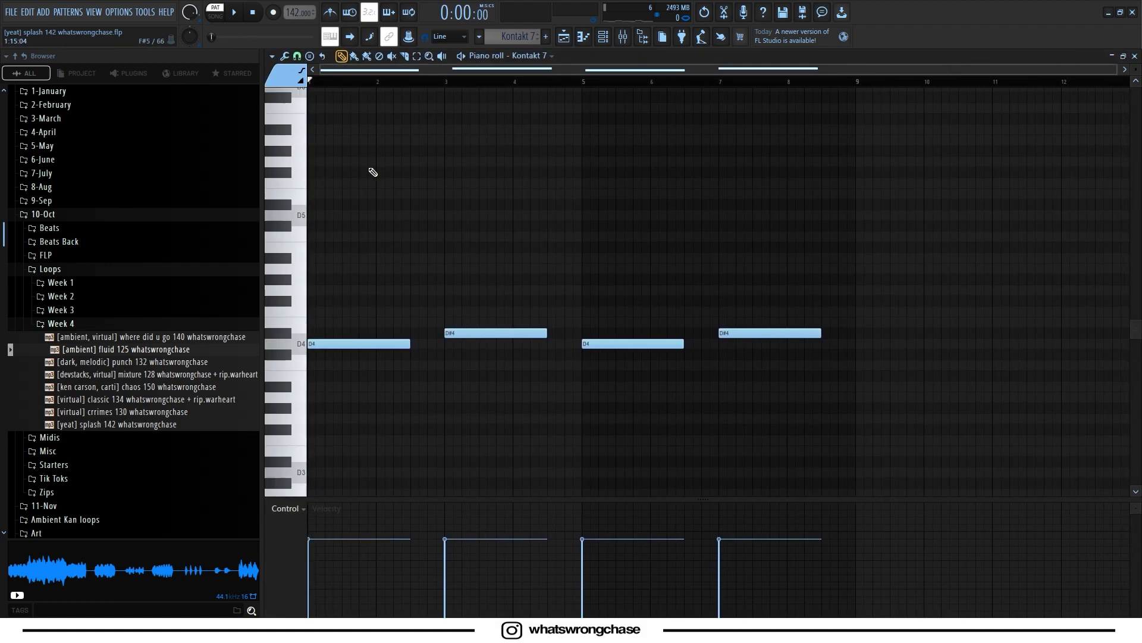
pyautogui.press('space')
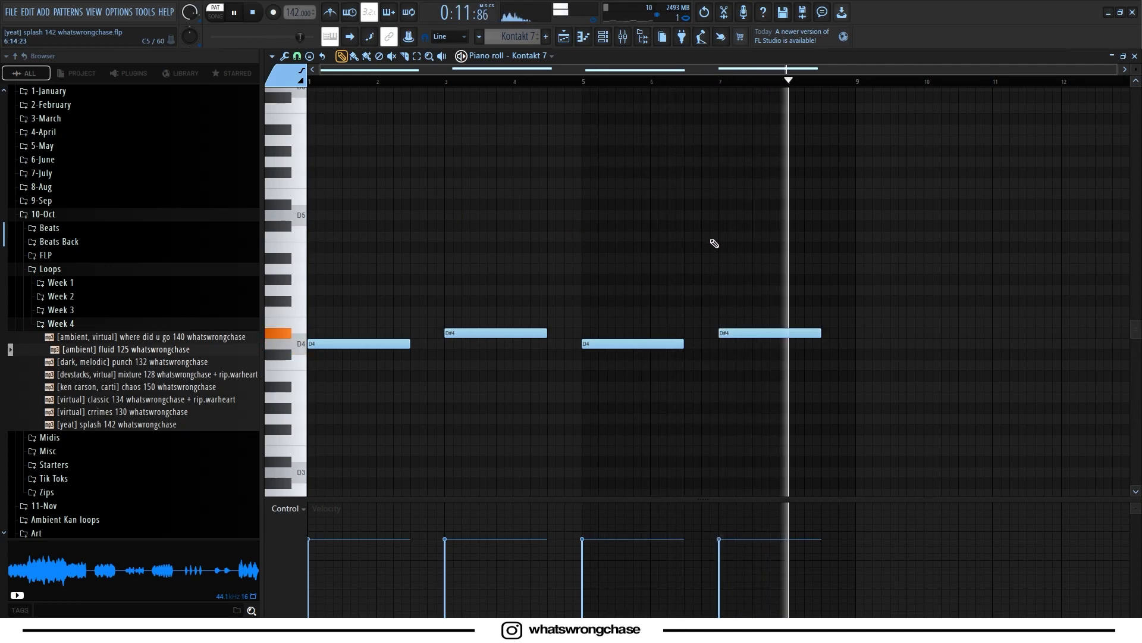
pyautogui.press('space')
# Open the Xpand!2 pattern from the playlist and inspect the Xpand!2 plugin's sound settings.
pyautogui.press('F5')
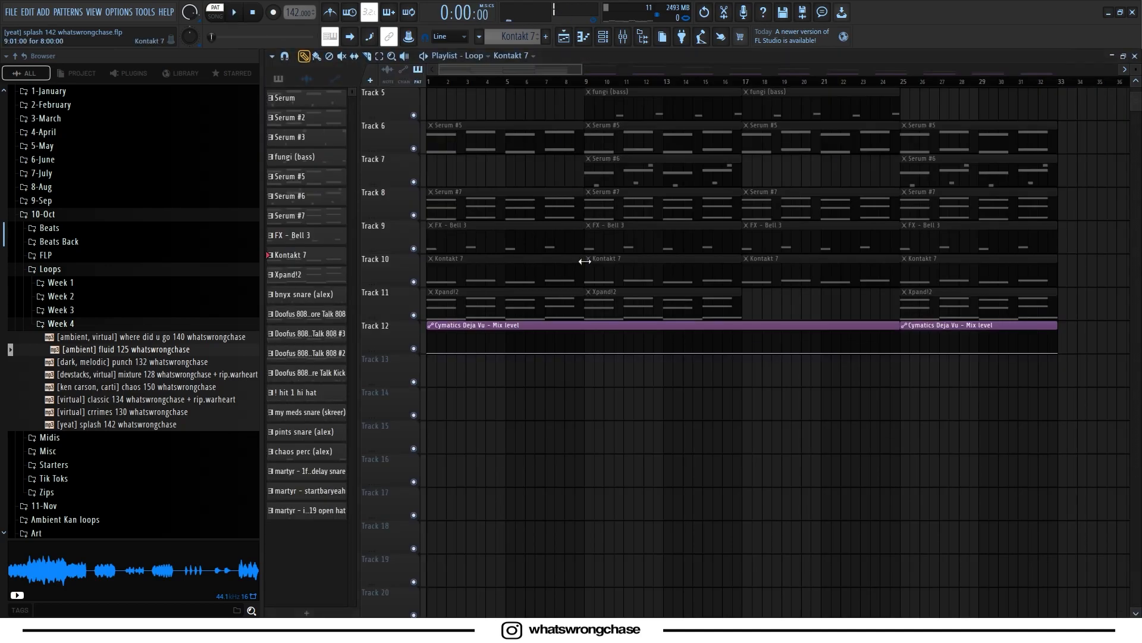
pyautogui.doubleClick(466, 298)
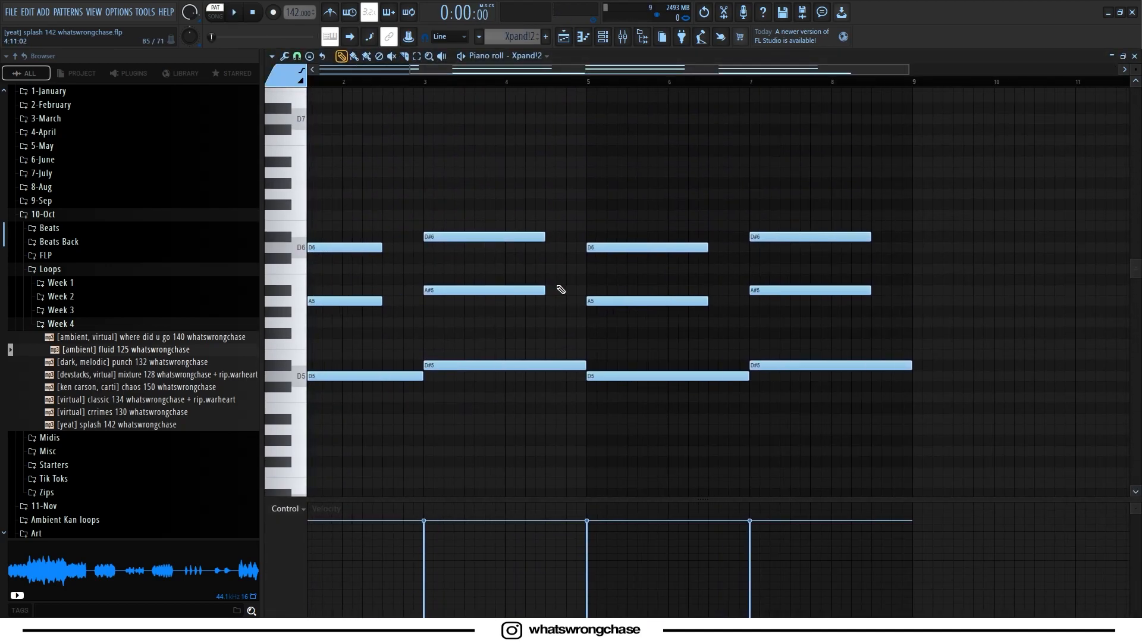
pyautogui.click(604, 39)
pyautogui.click(380, 294)
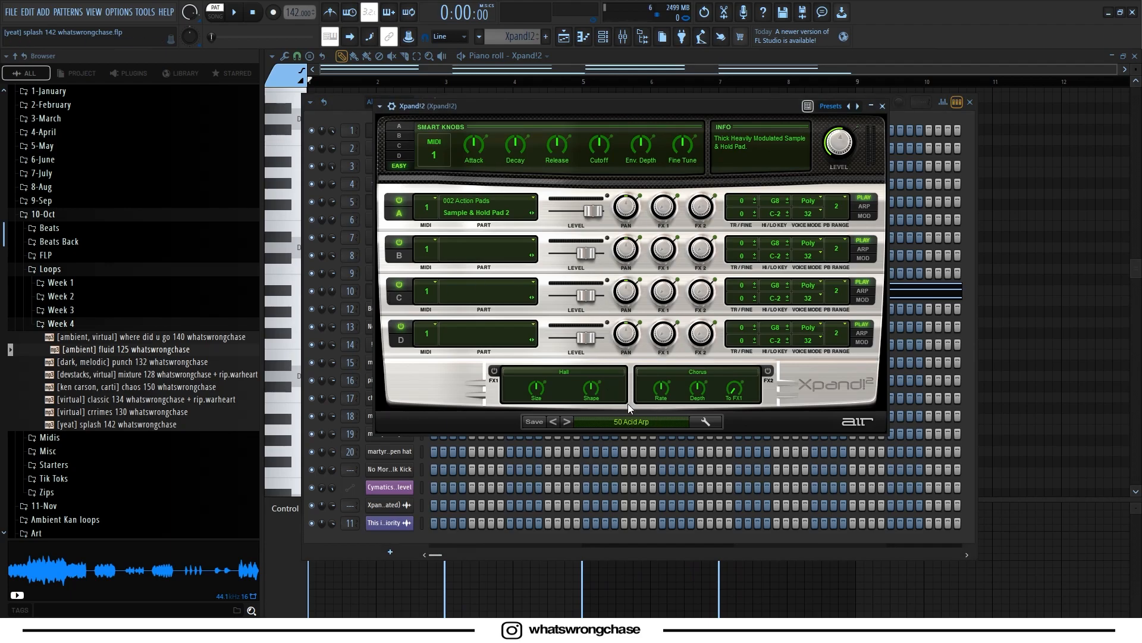
pyautogui.click(883, 106)
# Reopen the Xpand!2 notes in the piano roll and select the lowest notes, followed by the two upper rows.
pyautogui.click(456, 292)
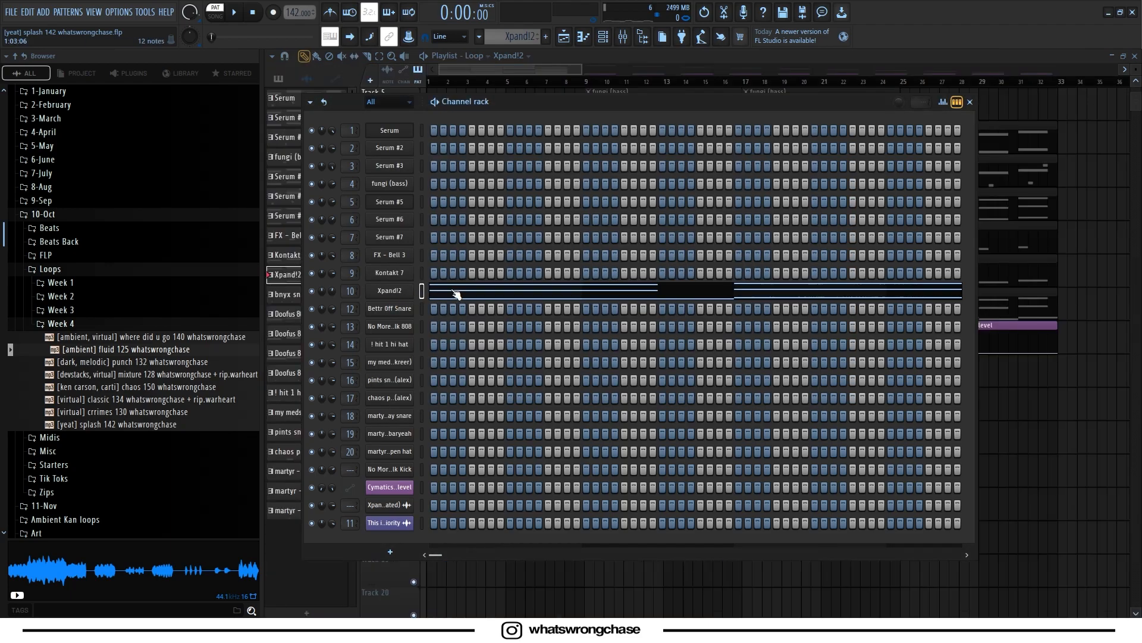
pyautogui.click(456, 293)
pyautogui.moveTo(374, 333); pyautogui.dragTo(851, 423)
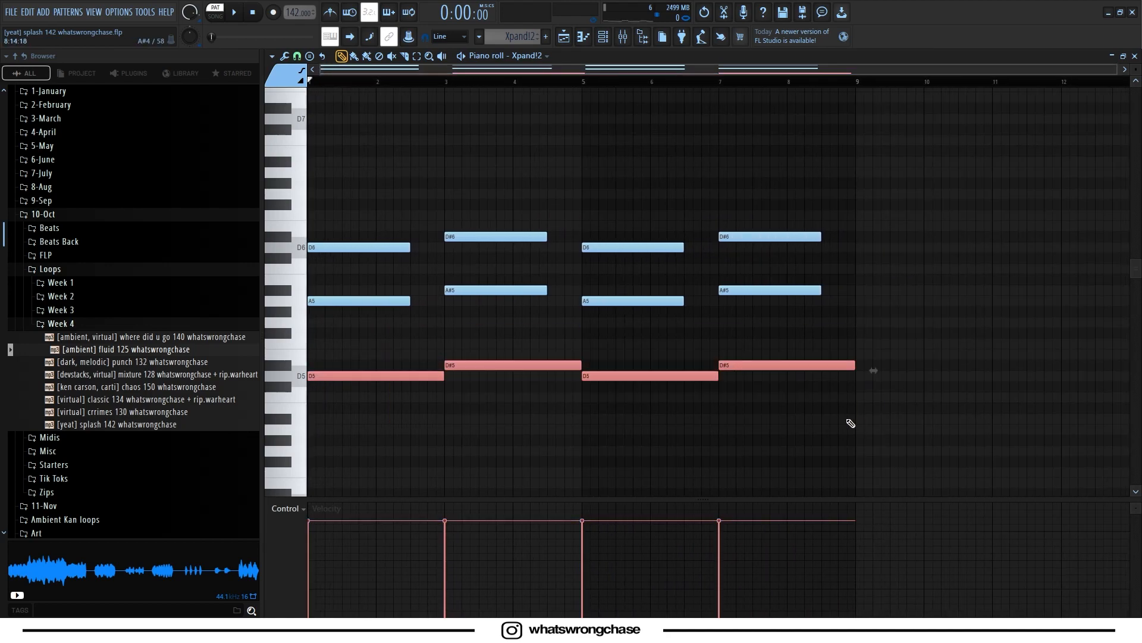
pyautogui.moveTo(825, 330); pyautogui.dragTo(376, 171)
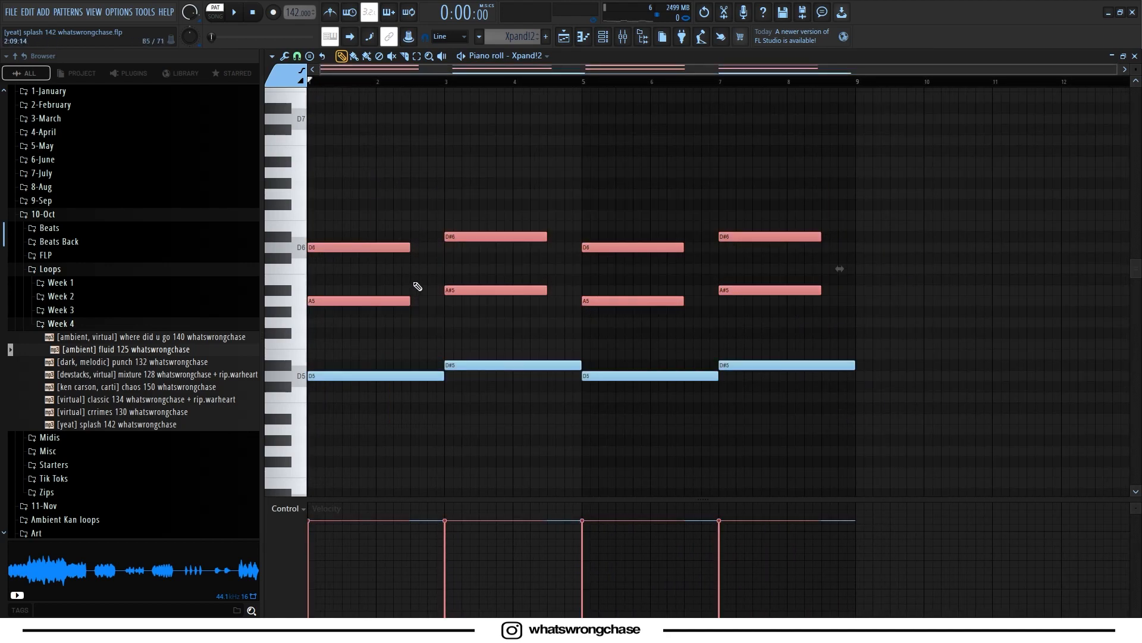
# Deselect the Xpand!2 notes by reopening the pattern's piano roll, play the pattern and stop it.
pyautogui.click(603, 37)
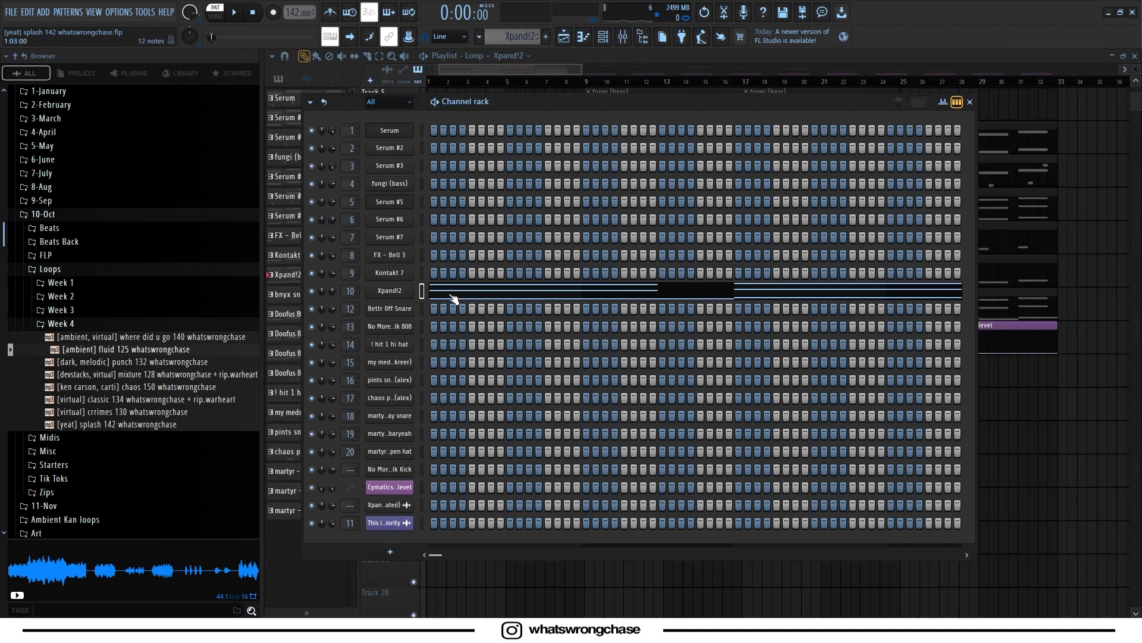
pyautogui.click(467, 290)
pyautogui.press('space')
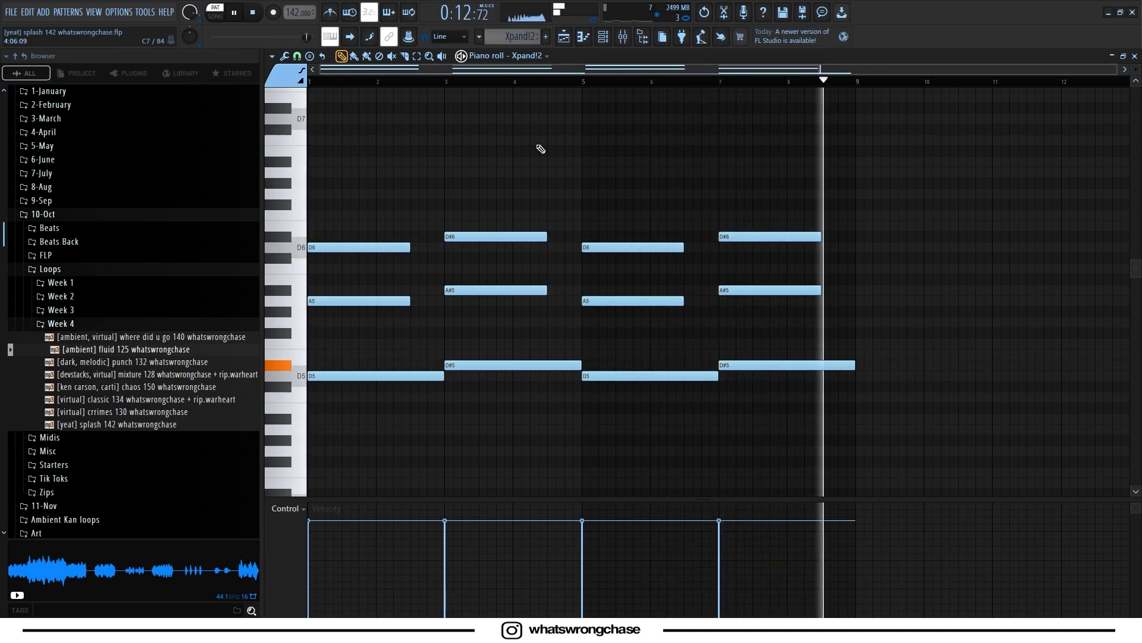
pyautogui.press('space')
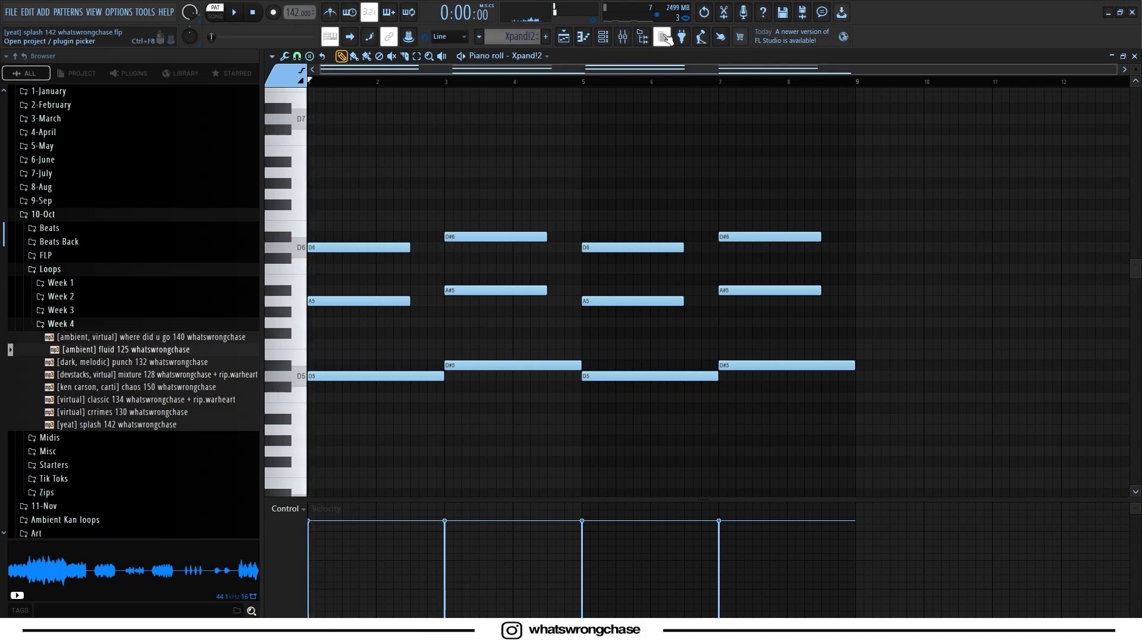
# Inspect both Fruity parametric EQ 2 curves on the Xpand!2 mixer track and close them.
pyautogui.click(625, 37)
pyautogui.click(1057, 266)
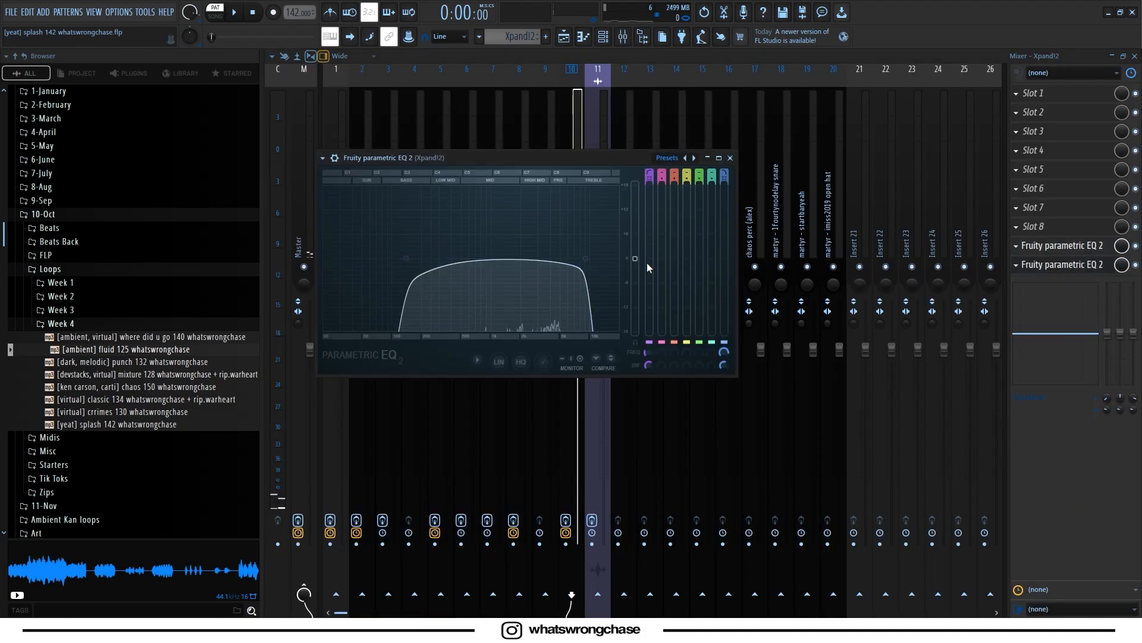
pyautogui.click(731, 158)
pyautogui.click(1058, 245)
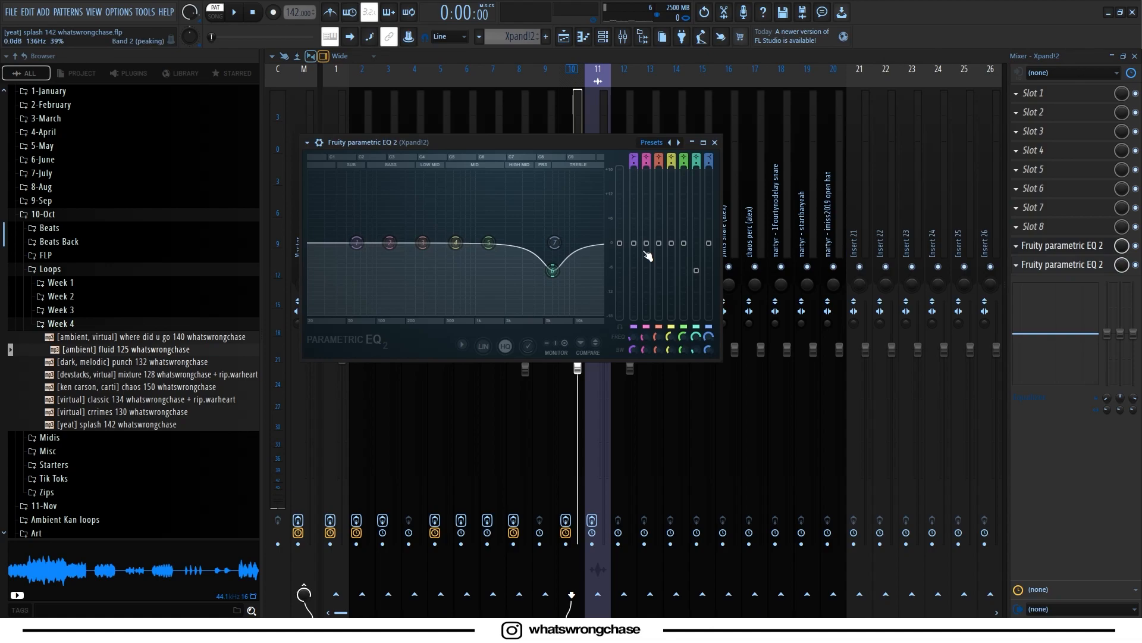
pyautogui.click(714, 143)
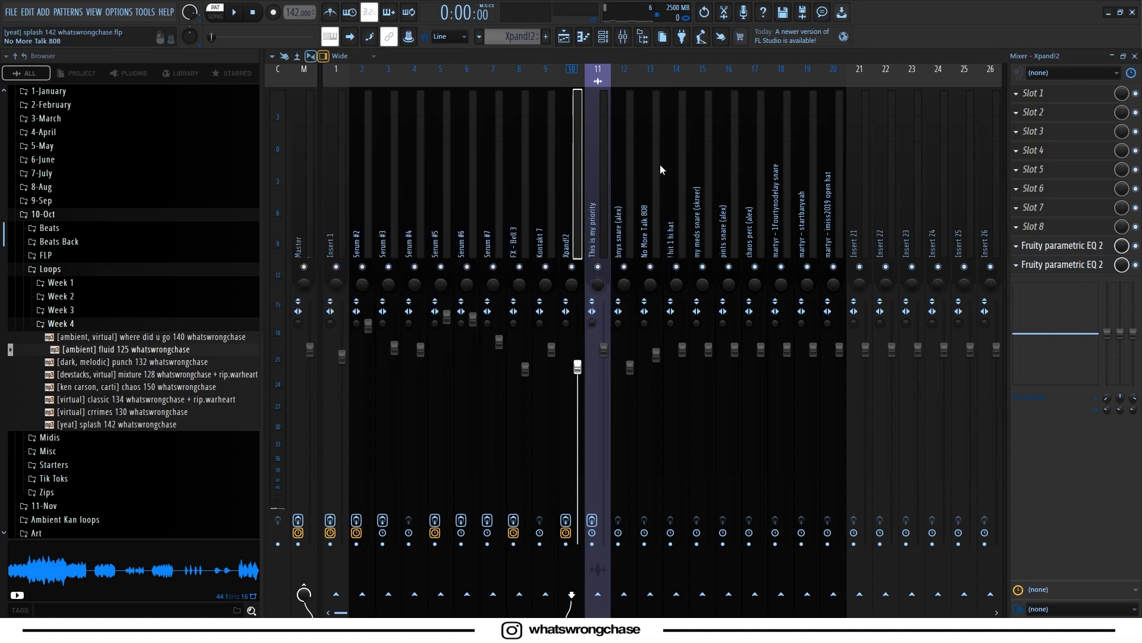
# Review the loop arrangement in the playlist, open the Serum pattern on Track 2 and return to the playlist.
pyautogui.click(602, 43)
pyautogui.click(564, 36)
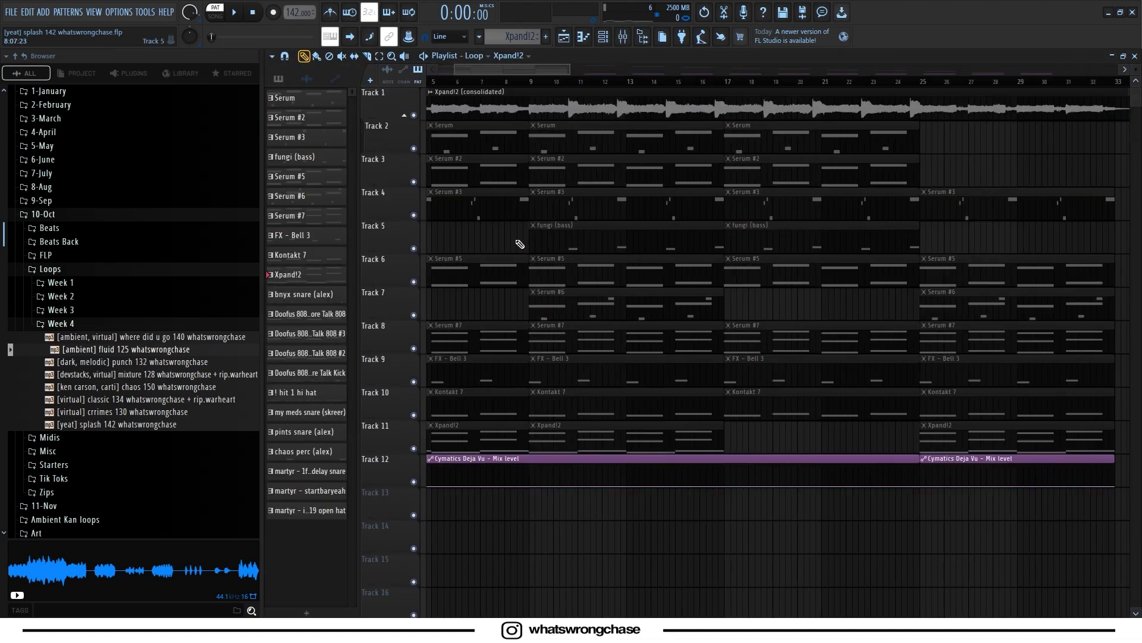
pyautogui.scroll(3, 534, 293)
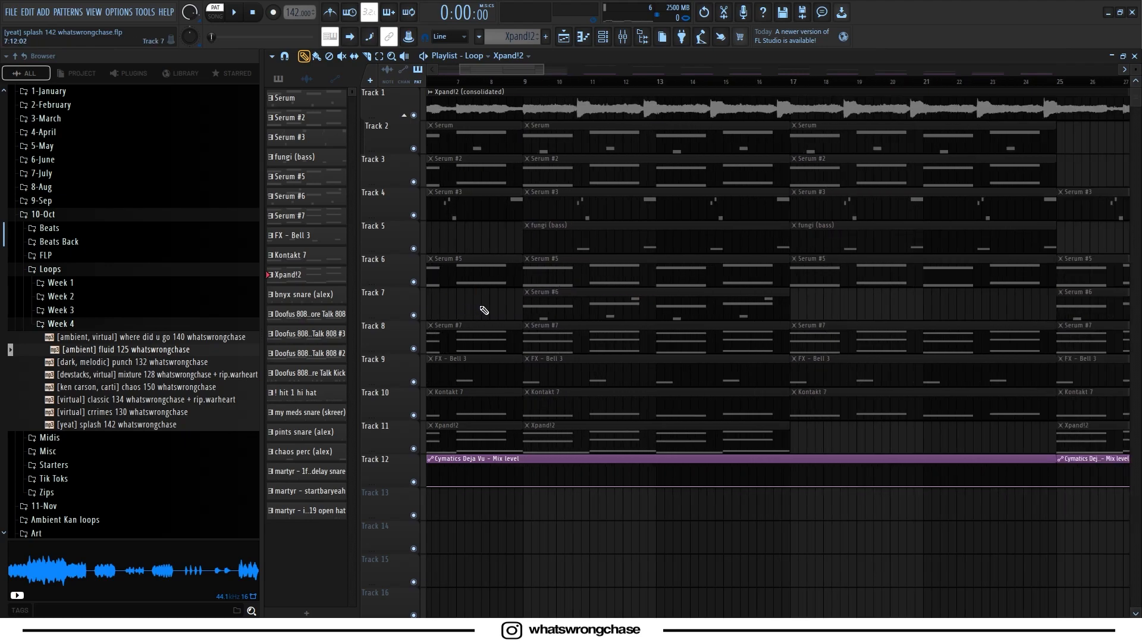
pyautogui.doubleClick(570, 145)
pyautogui.click(564, 38)
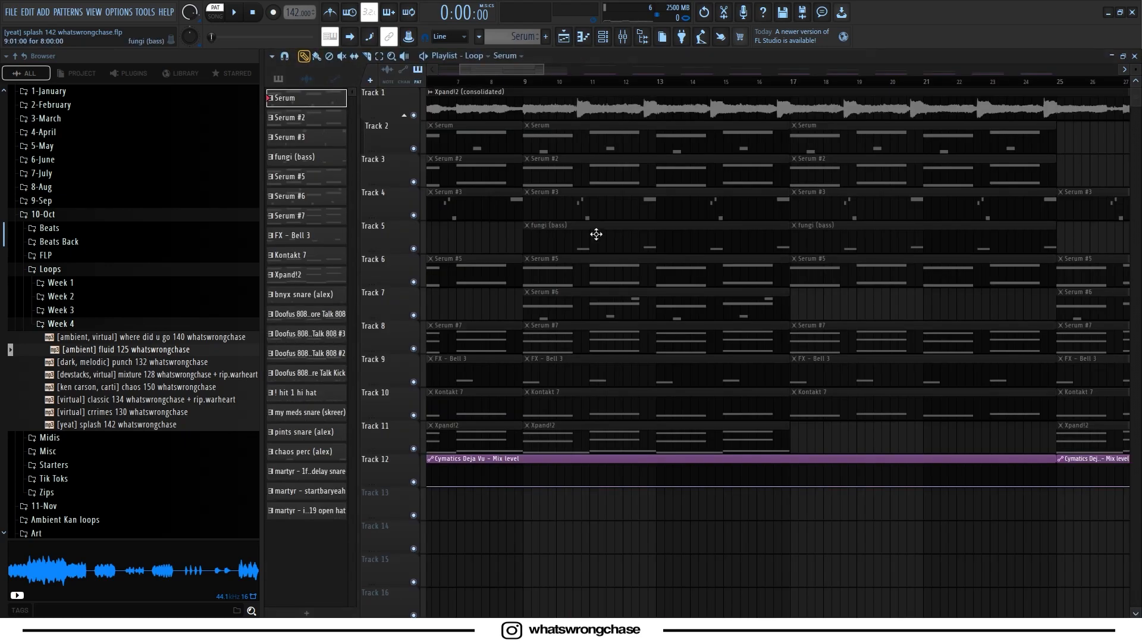
# Open the Serum #6 pattern from Track 7 in the piano roll and select its two F4 notes.
pyautogui.scroll(1, 566, 284)
pyautogui.doubleClick(563, 301)
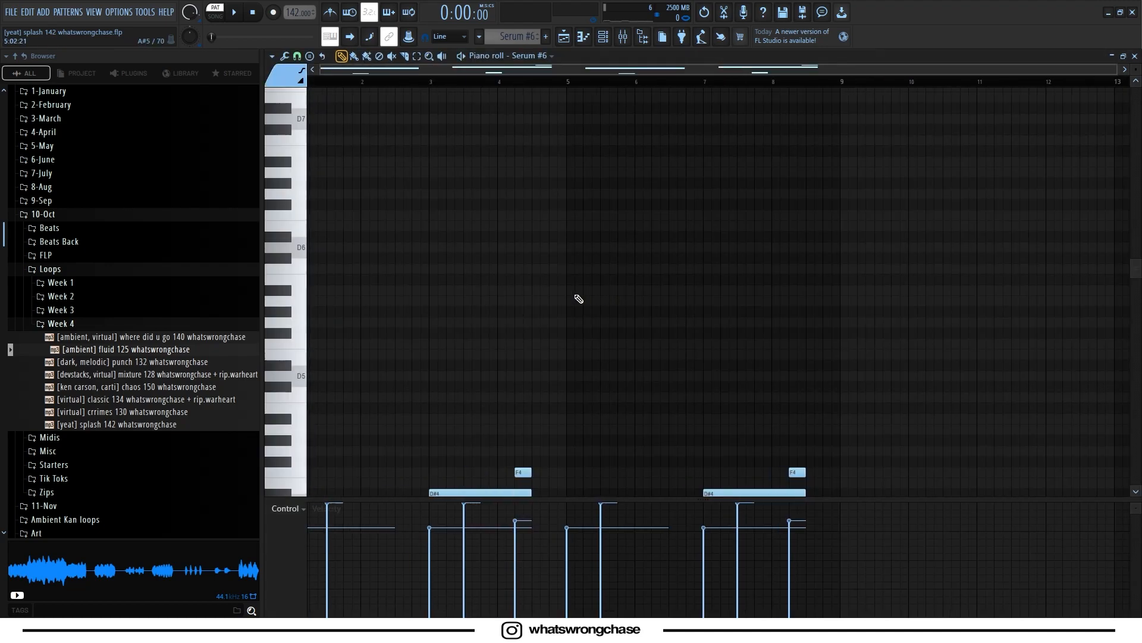
pyautogui.moveTo(504, 324); pyautogui.dragTo(880, 358)
pyautogui.scroll(-2, 712, 308)
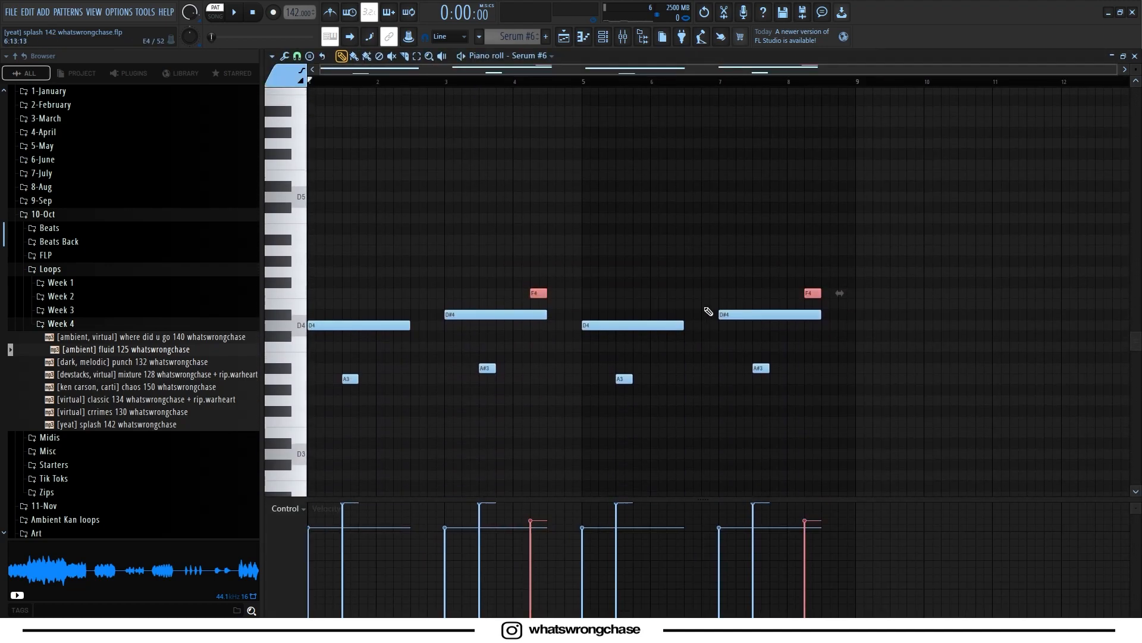
# Deselect the Serum #6 notes, then play the pattern and stop it.
pyautogui.keyDown('ctrl'); pyautogui.click(635, 252); pyautogui.keyUp('ctrl')
pyautogui.scroll(1, 634, 252)
pyautogui.scroll(-1, 628, 252)
pyautogui.click(600, 40)
pyautogui.click(601, 40)
pyautogui.press('space')
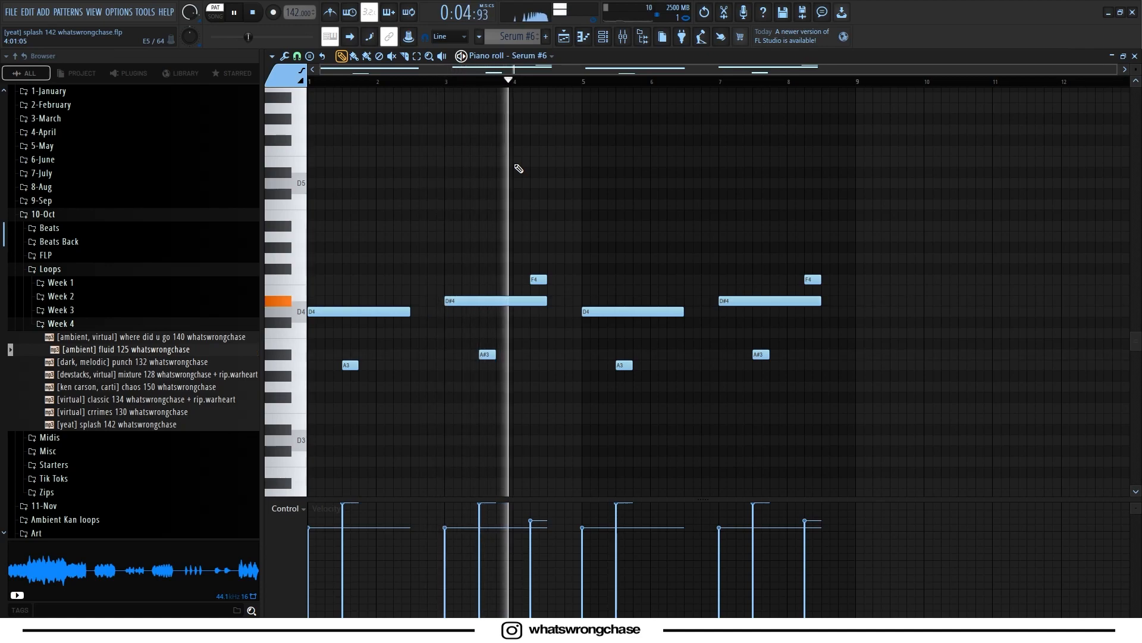
pyautogui.press('space')
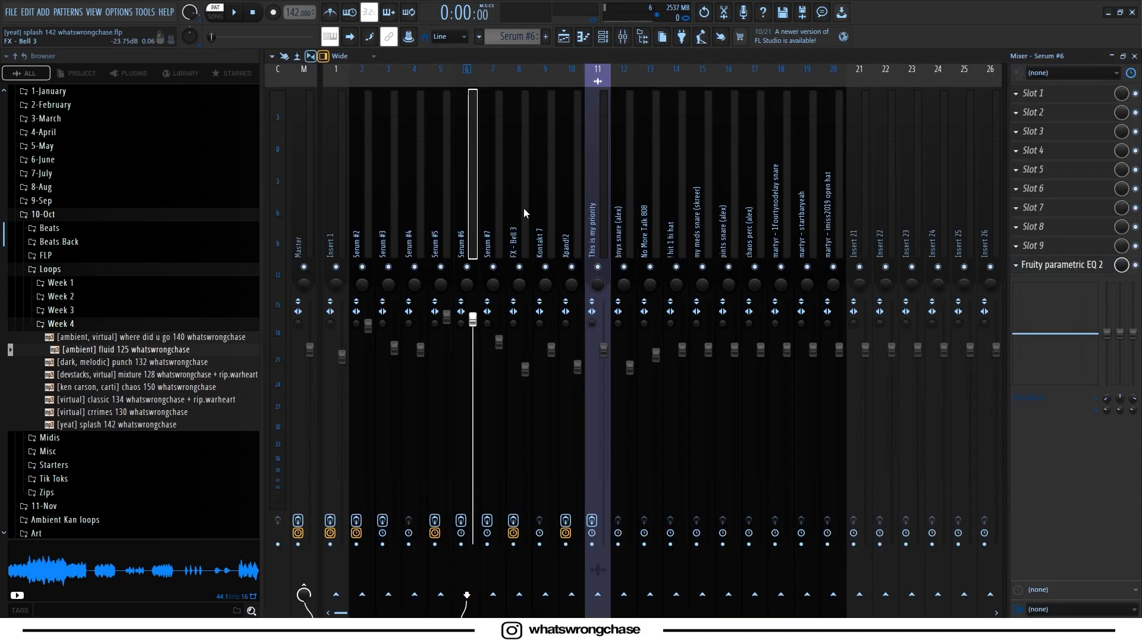
# Inspect the Fruity parametric EQ 2 curve on the Serum #6 mixer track, close it and return to the playlist.
pyautogui.press('F9')
pyautogui.click(1063, 267)
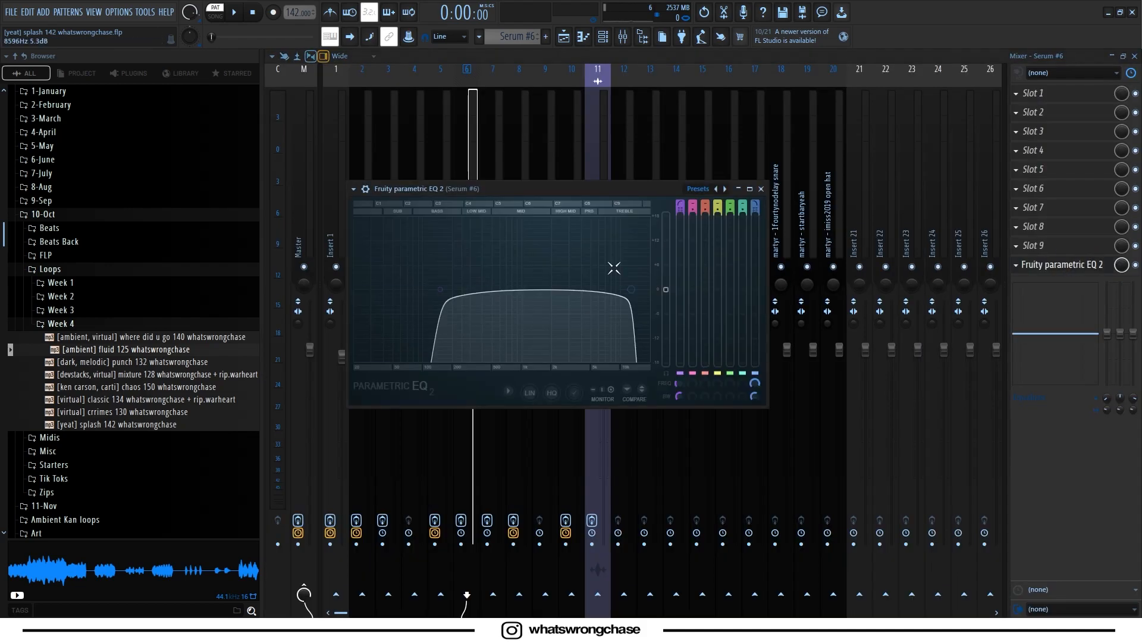
pyautogui.click(762, 189)
pyautogui.click(564, 37)
# Review the fungi (bass) notes from Track 5, show the channel rack and return to the playlist.
pyautogui.hscroll(2, 511, 244)
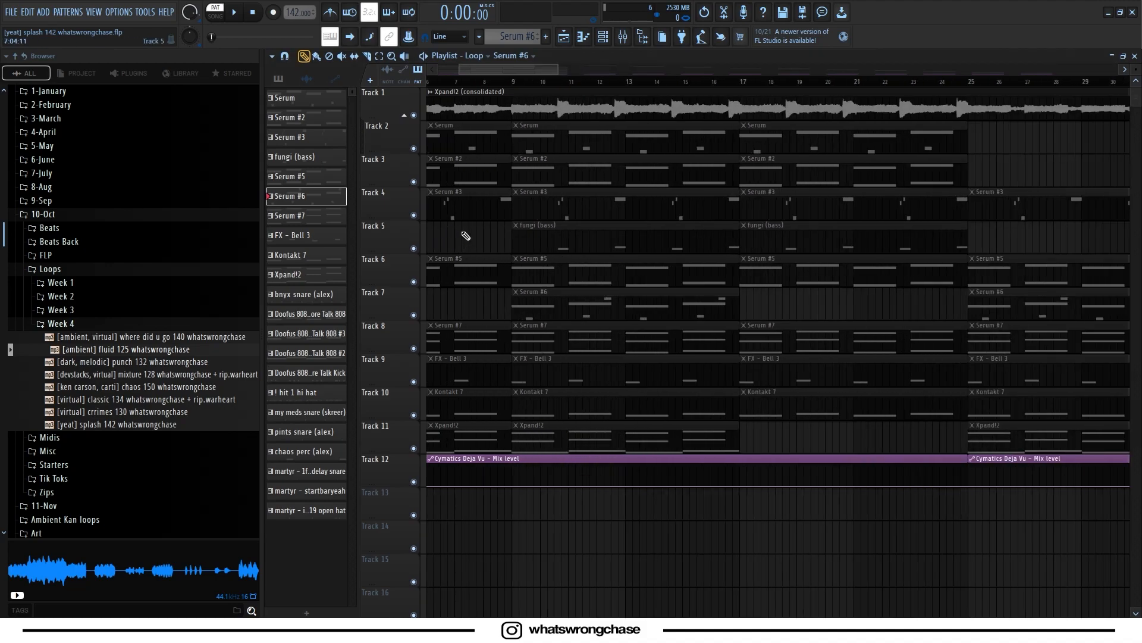
pyautogui.doubleClick(571, 241)
pyautogui.scroll(3, 601, 178)
pyautogui.scroll(1, 607, 123)
pyautogui.scroll(-1, 598, 136)
pyautogui.scroll(1, 583, 152)
pyautogui.scroll(-1, 582, 152)
pyautogui.scroll(-1, 582, 152)
pyautogui.press('F6')
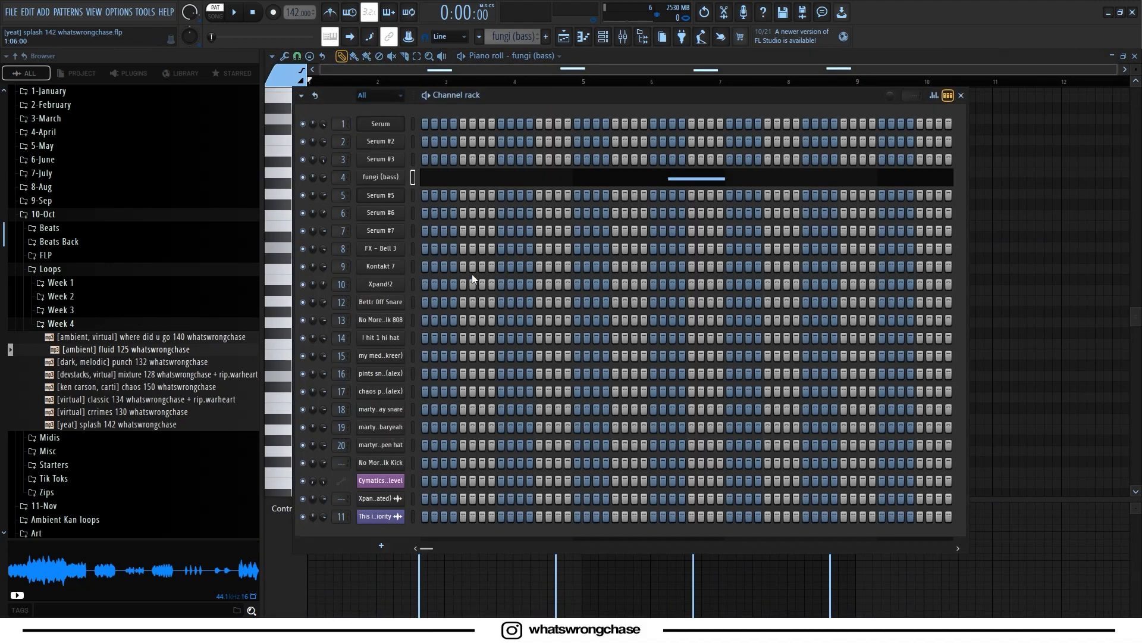
pyautogui.click(564, 37)
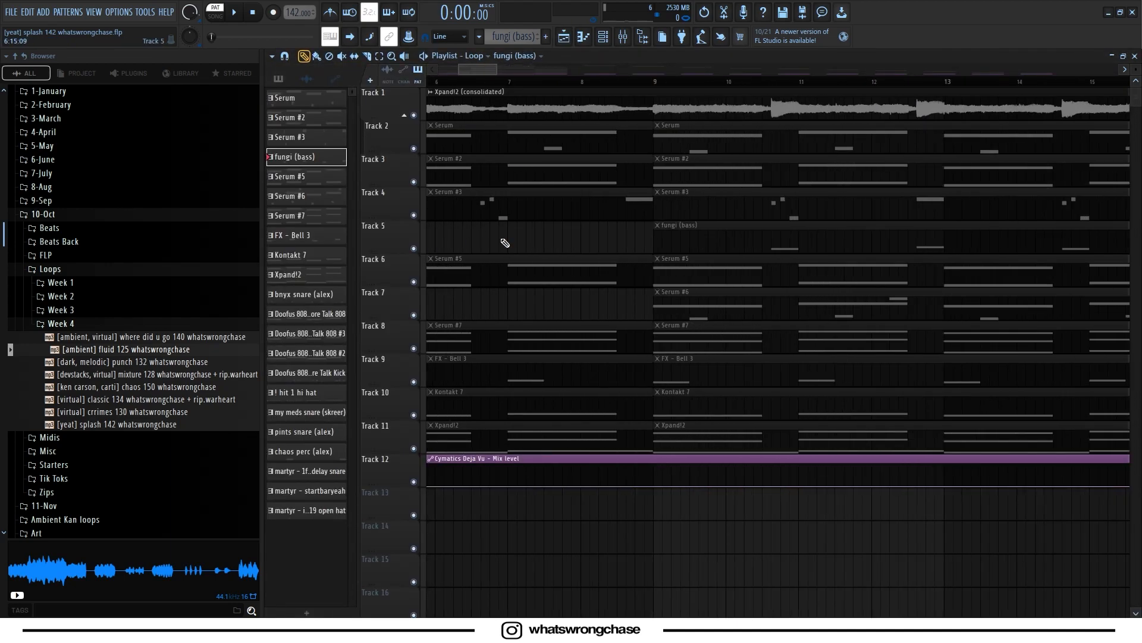
# Open the Serum #2 pattern from Track 3, select all its notes and return to the playlist.
pyautogui.scroll(-1, 511, 230)
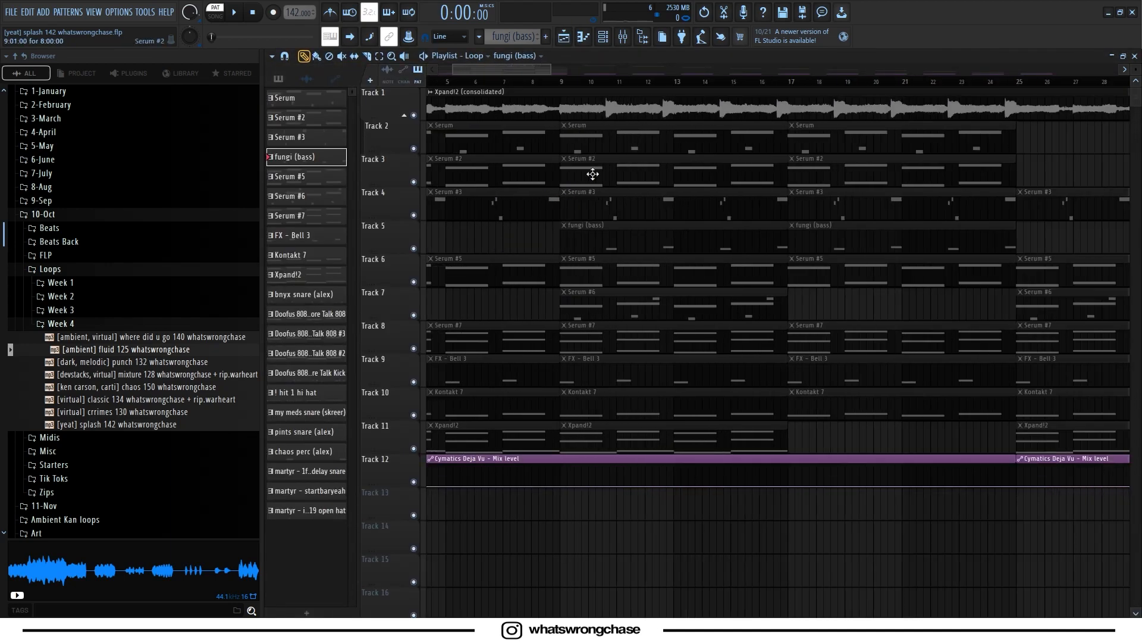
pyautogui.doubleClick(591, 173)
pyautogui.moveTo(365, 242); pyautogui.dragTo(793, 396)
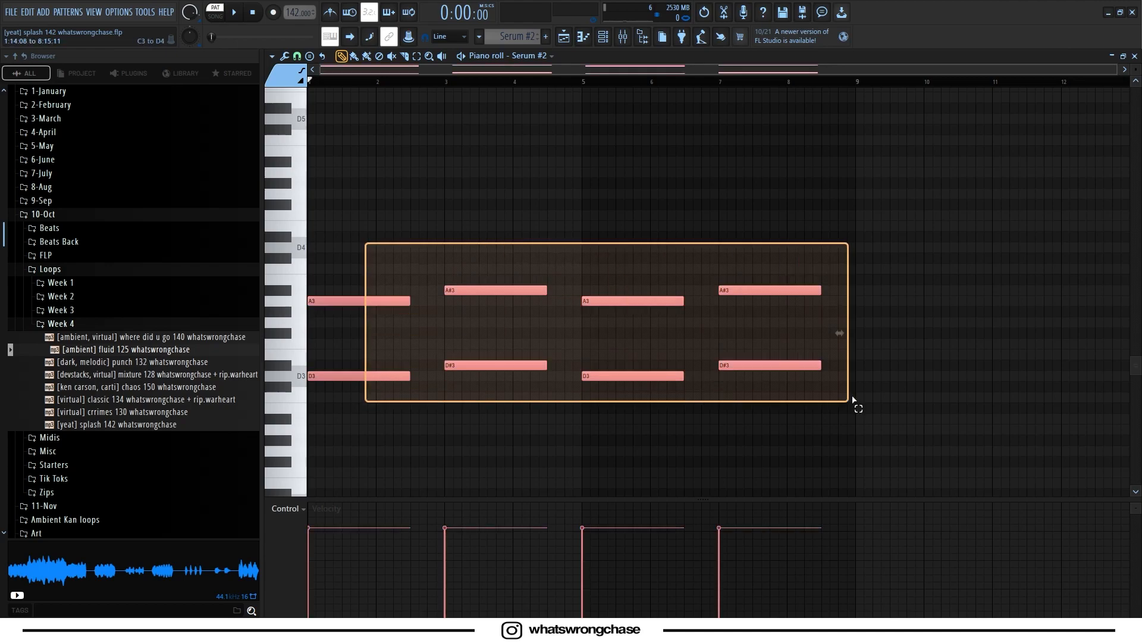
pyautogui.click(564, 37)
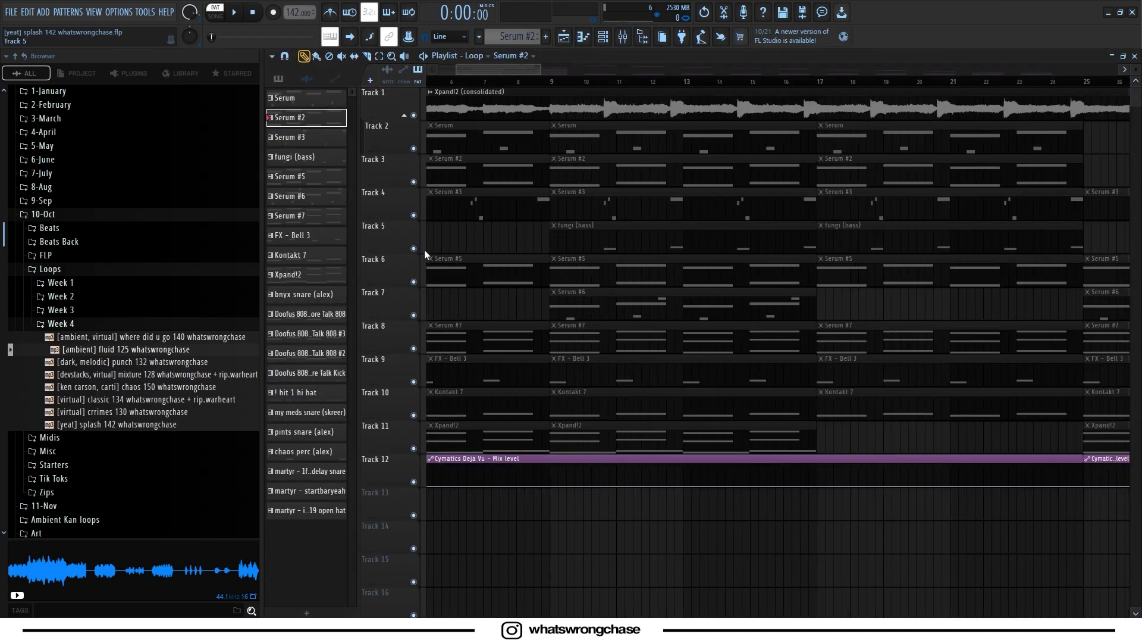
# Reopen the fungi (bass) pattern from Track 5 in the piano roll, play it and stop it.
pyautogui.scroll(2, 572, 232)
pyautogui.scroll(-4, 559, 227)
pyautogui.scroll(2, 578, 228)
pyautogui.scroll(-3, 580, 229)
pyautogui.scroll(1, 525, 241)
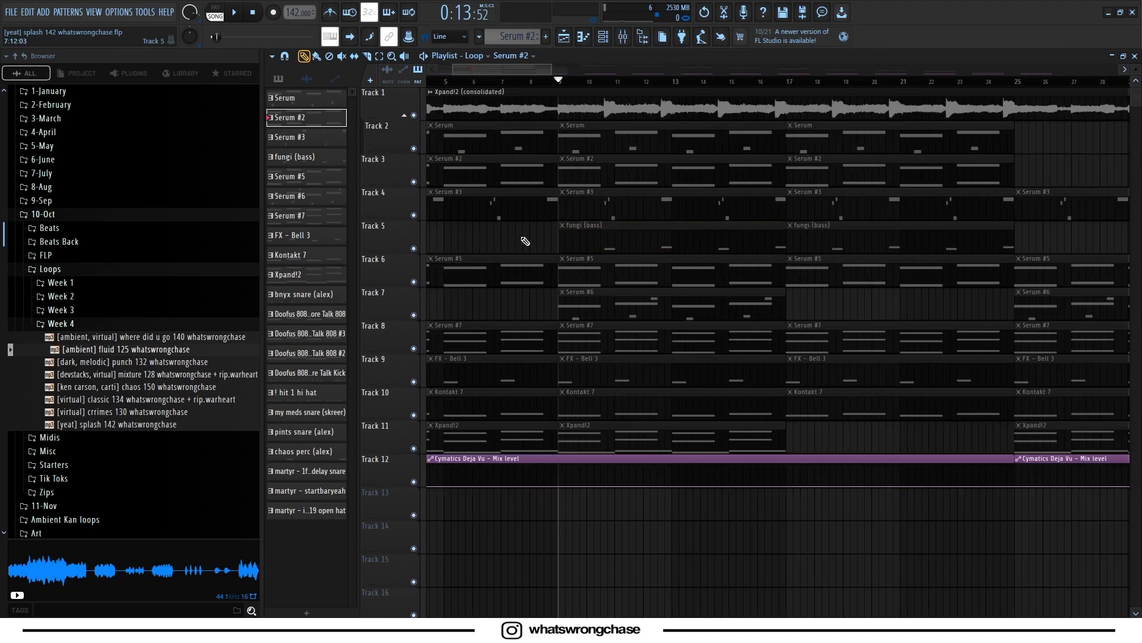
pyautogui.doubleClick(607, 249)
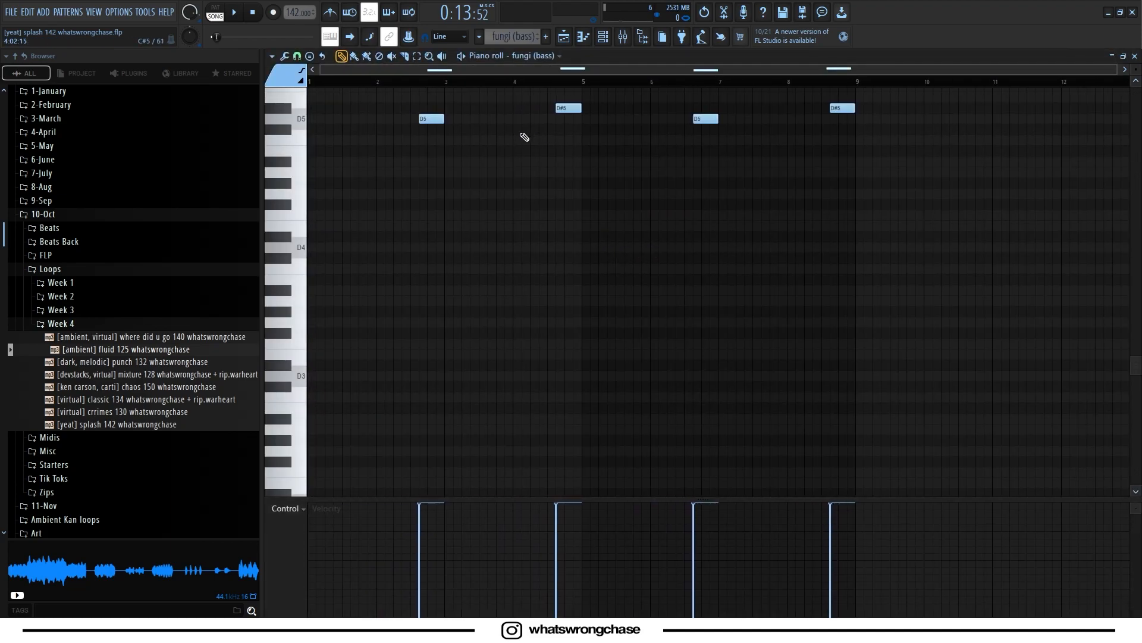
pyautogui.press('space')
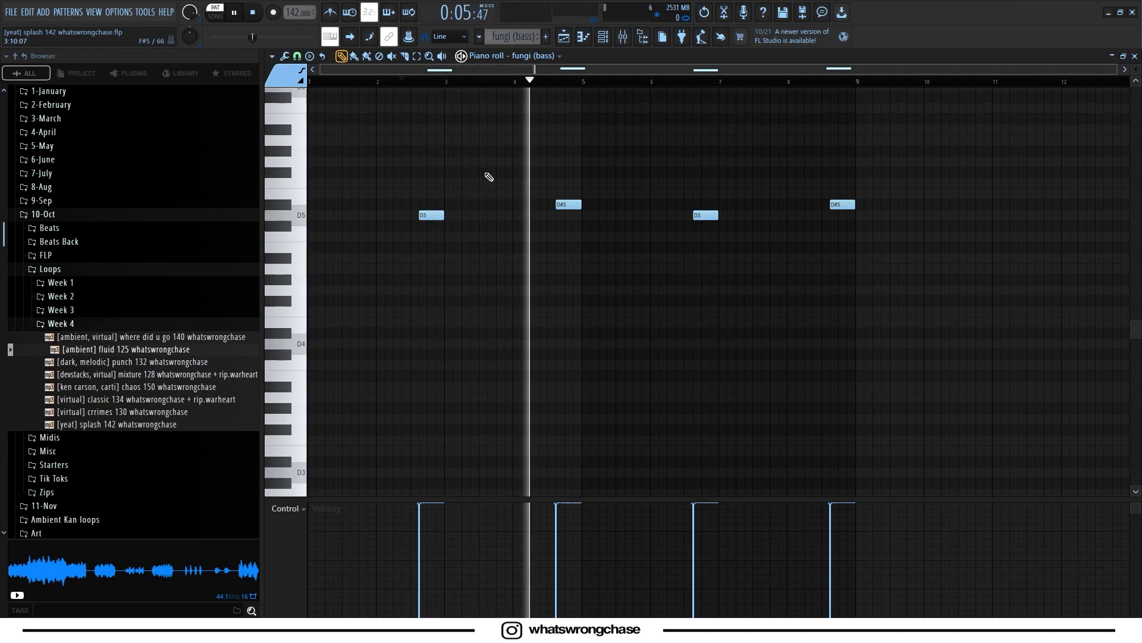
pyautogui.press('space')
# Return to the loop arrangement in the playlist, switch to song mode and play it from the start.
pyautogui.click(562, 40)
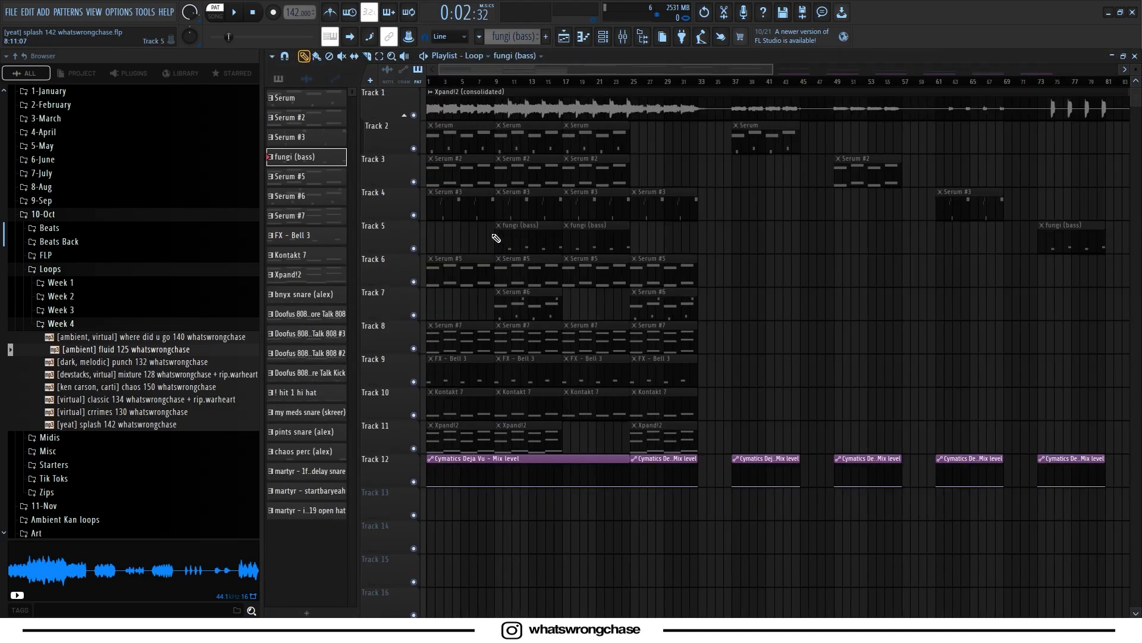
pyautogui.keyDown('ctrl'); pyautogui.scroll(-3, 452, 221); pyautogui.keyUp('ctrl')
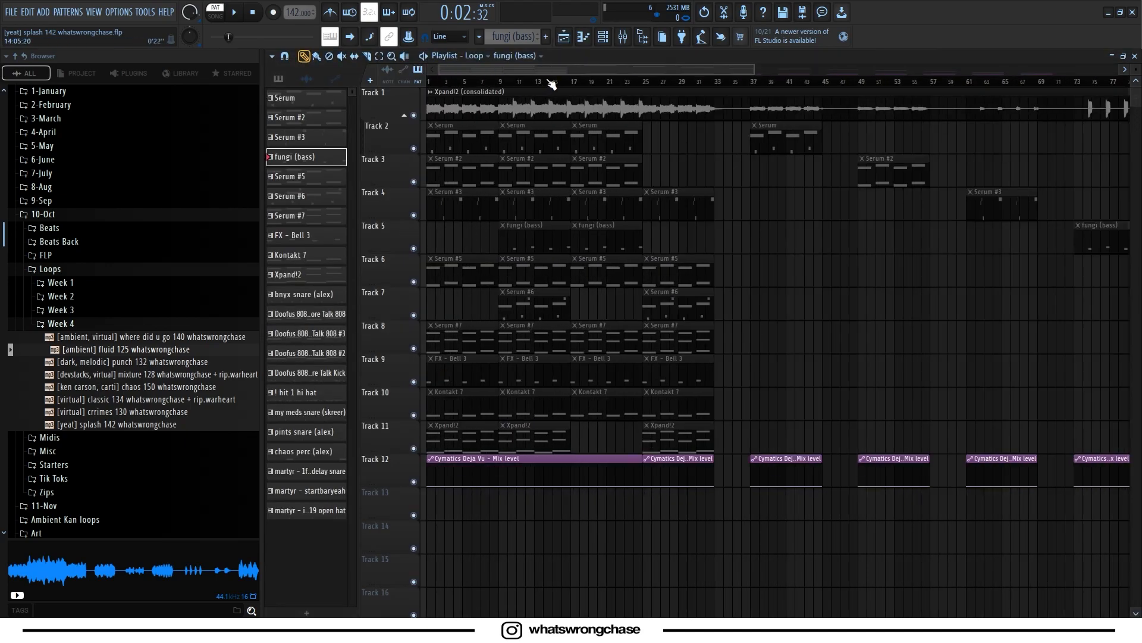
pyautogui.press('l')
pyautogui.keyDown('ctrl'); pyautogui.scroll(3, 369, 247); pyautogui.keyUp('ctrl')
pyautogui.keyDown('ctrl'); pyautogui.scroll(-6, 448, 232); pyautogui.keyUp('ctrl')
pyautogui.keyDown('ctrl'); pyautogui.scroll(5, 388, 243); pyautogui.keyUp('ctrl')
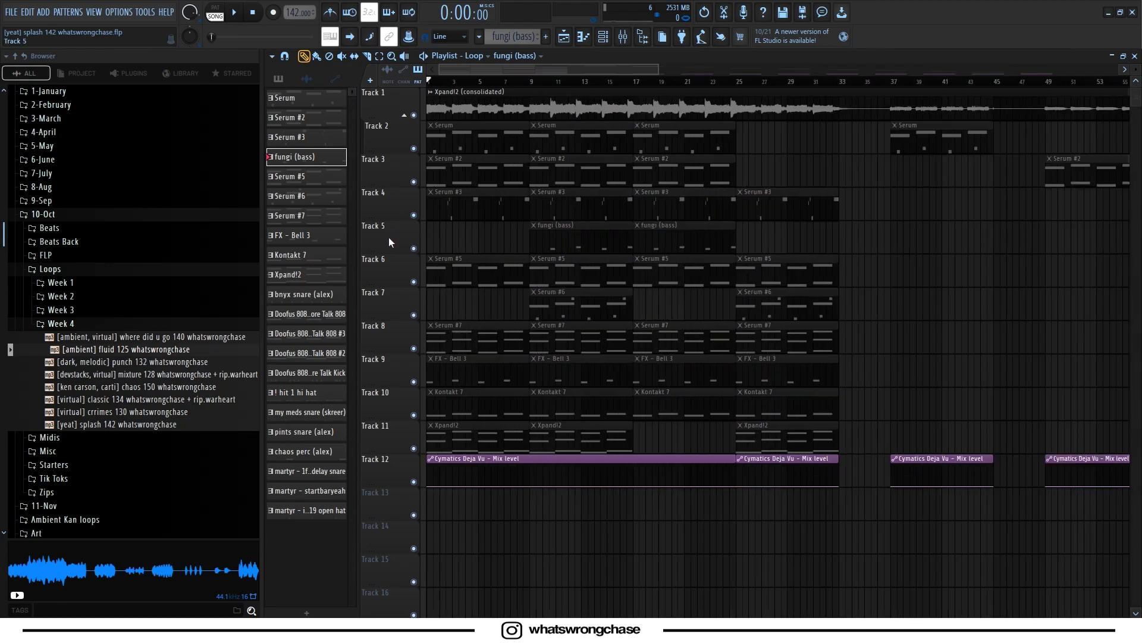
pyautogui.keyDown('ctrl'); pyautogui.scroll(-3, 417, 242); pyautogui.keyUp('ctrl')
pyautogui.press('space')
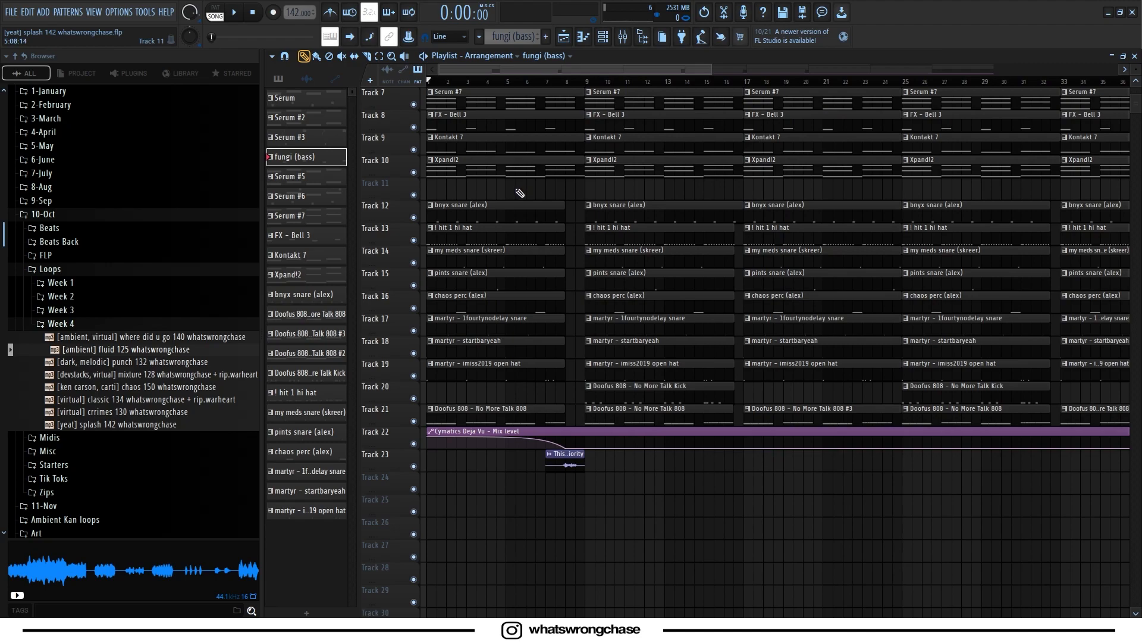
# Open the bnyx snare (alex) pattern from Track 12 of the full arrangement, play it and stop it.
pyautogui.doubleClick(464, 209)
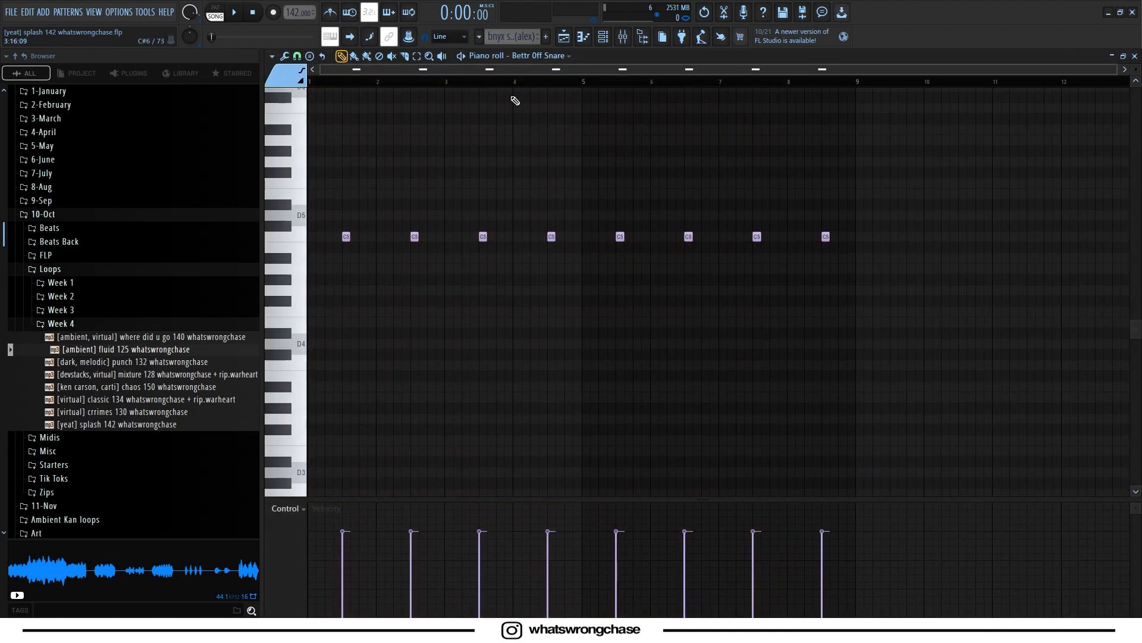
pyautogui.press('space')
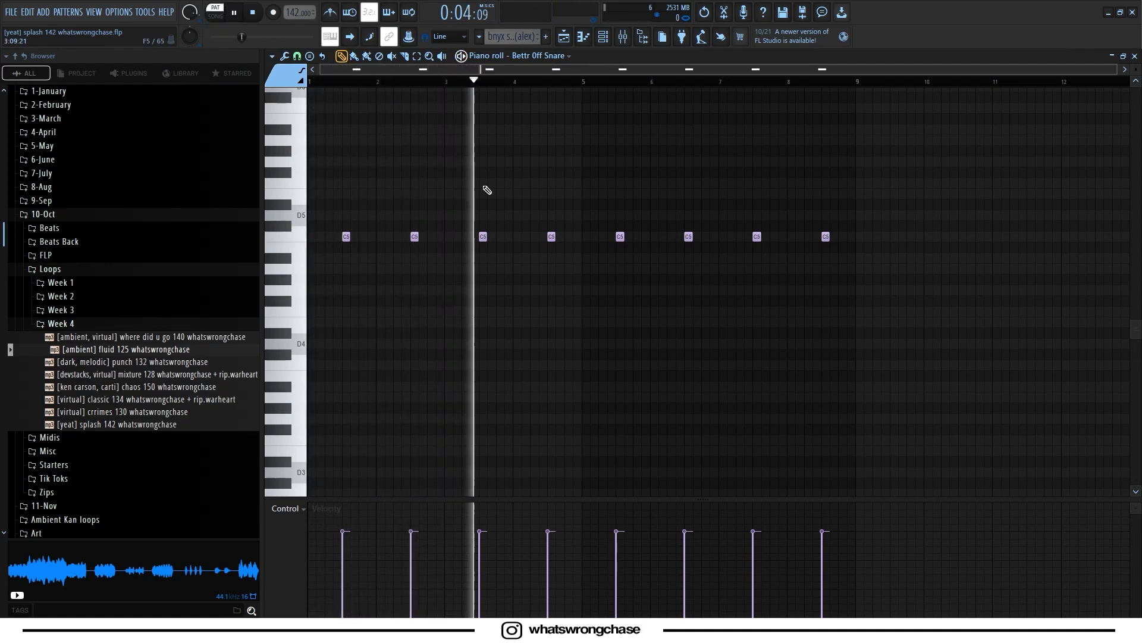
pyautogui.press('space')
# Open the ! hit 1 hi hat pattern from Track 13, clear the timeline selection, play the pattern and stop it.
pyautogui.press('F5')
pyautogui.doubleClick(507, 236)
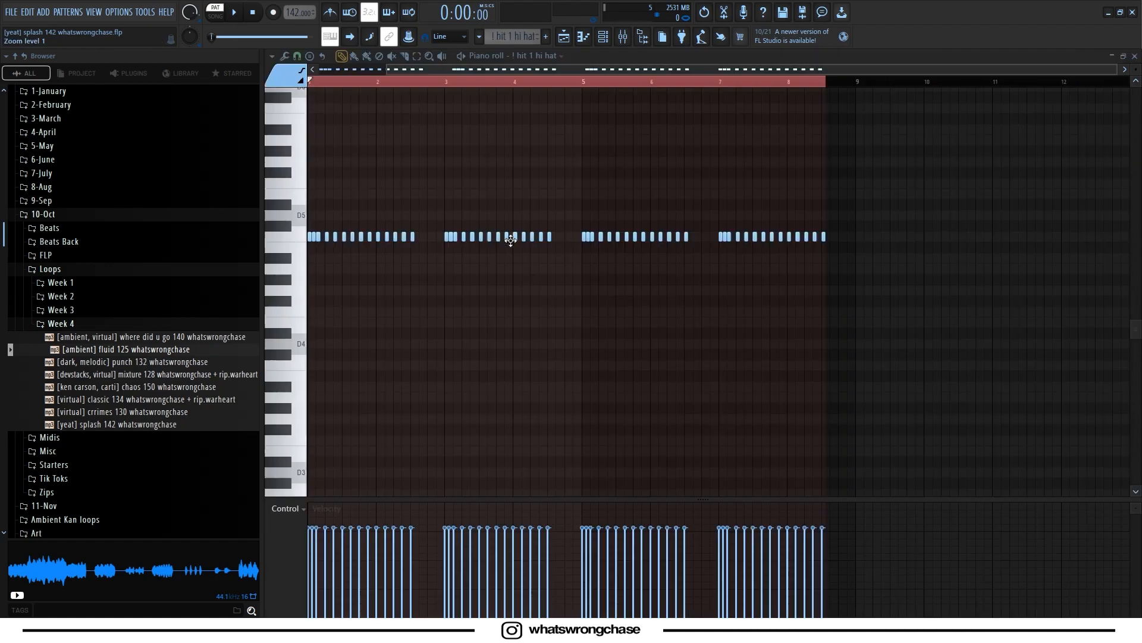
pyautogui.rightClick(464, 82)
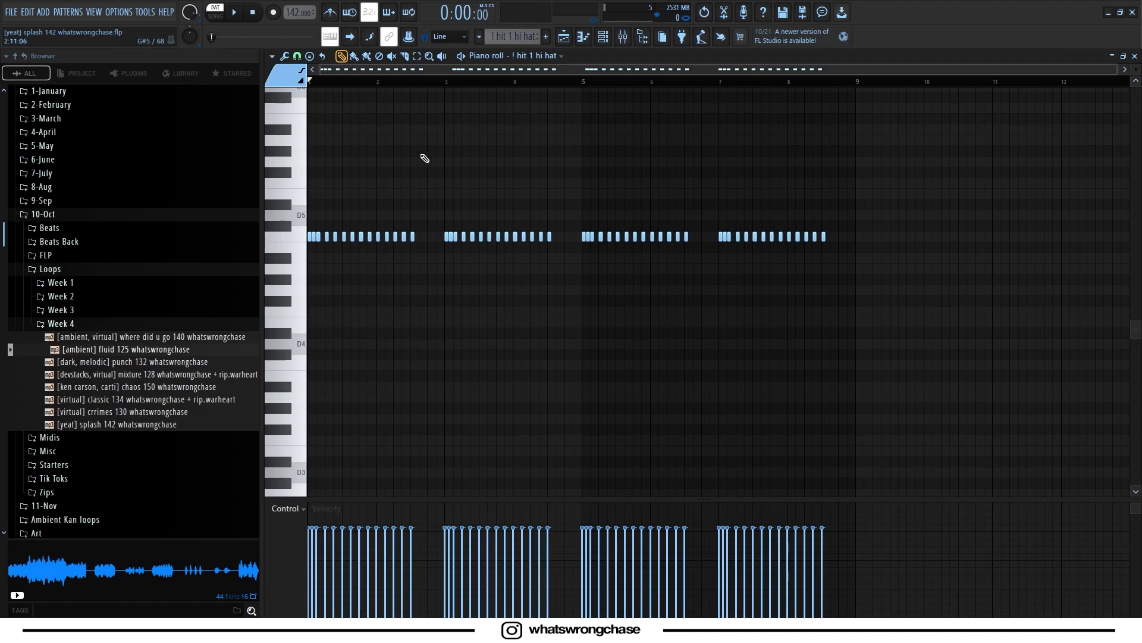
pyautogui.press('space')
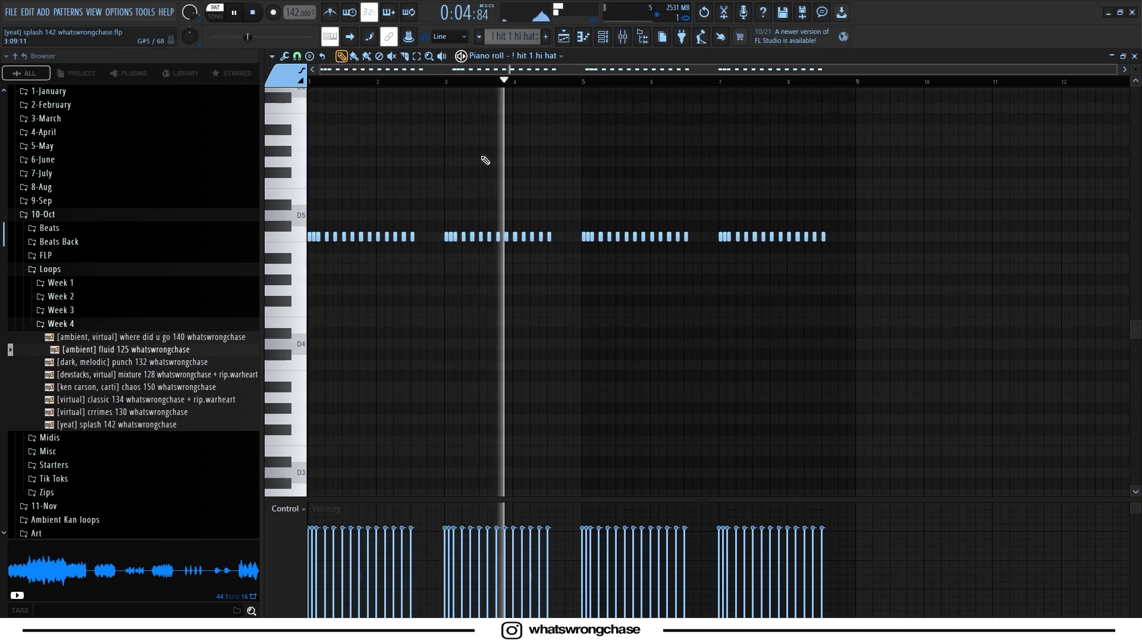
pyautogui.press('space')
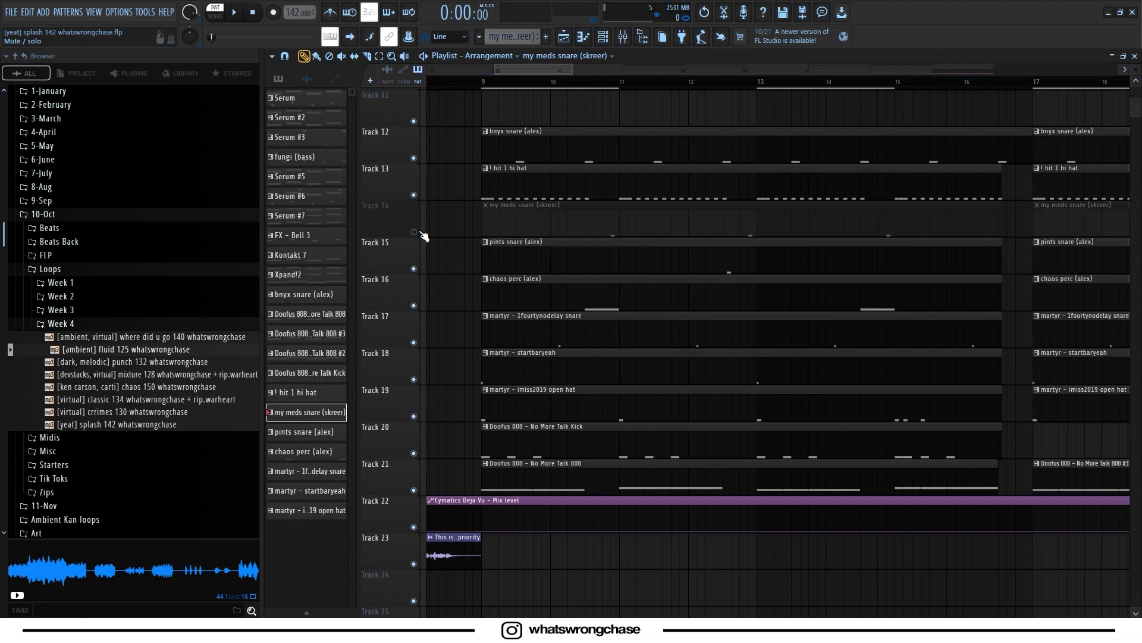
# Solo Track 14, unmute Tracks 15, 17 and 13 with it, play these drum layers from bar 9 and stop.
pyautogui.rightClick(413, 232)
pyautogui.click(413, 269)
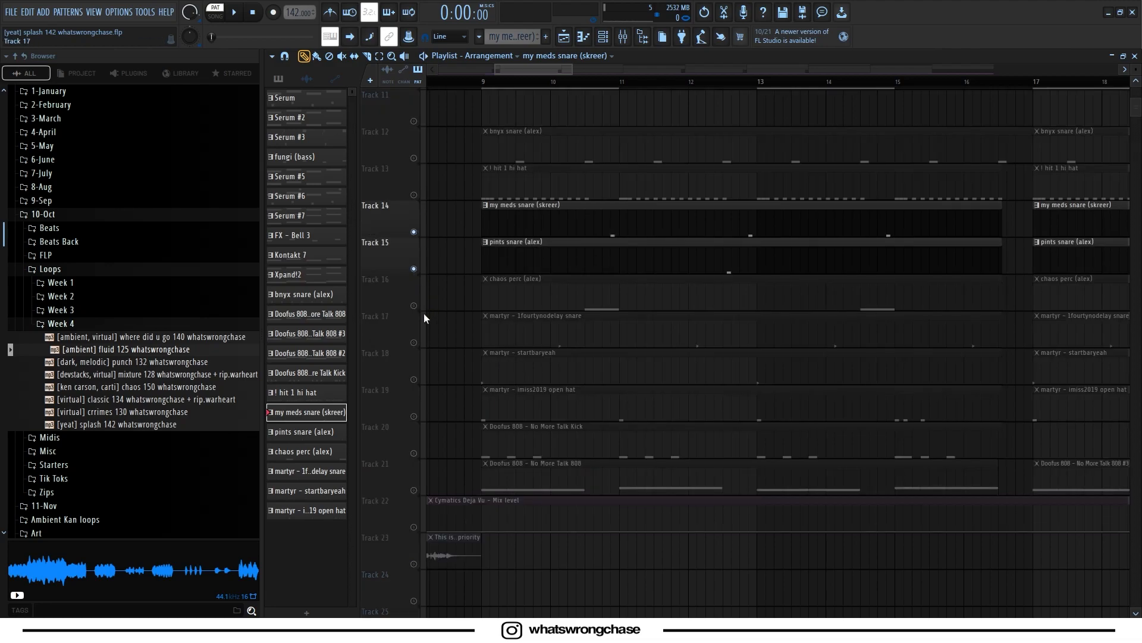
pyautogui.click(413, 342)
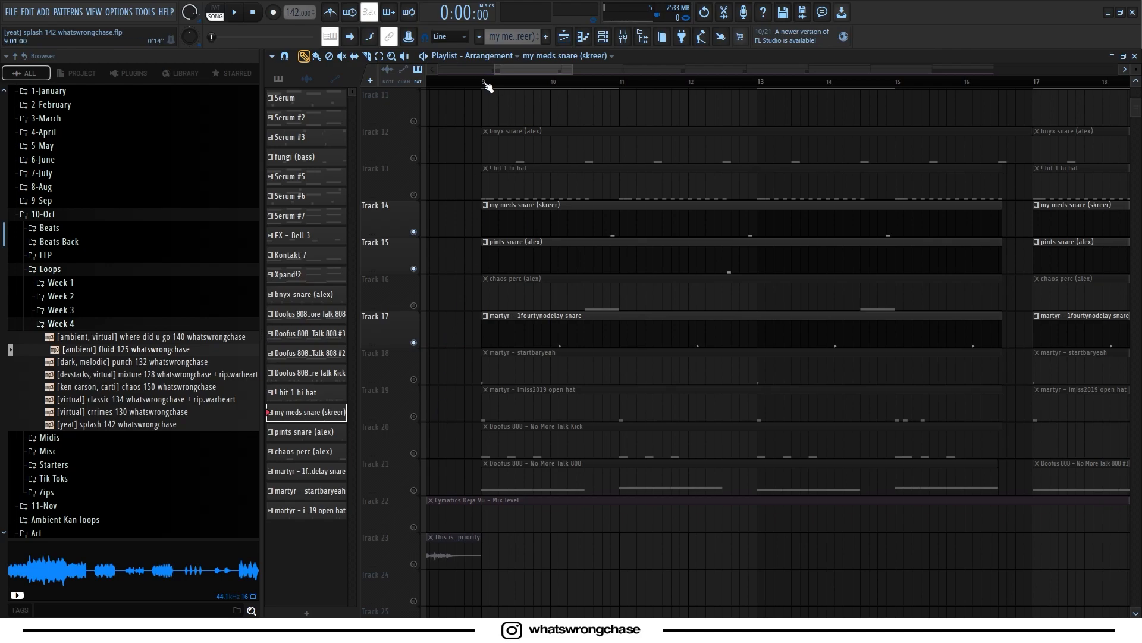
pyautogui.click(413, 195)
pyautogui.press('space')
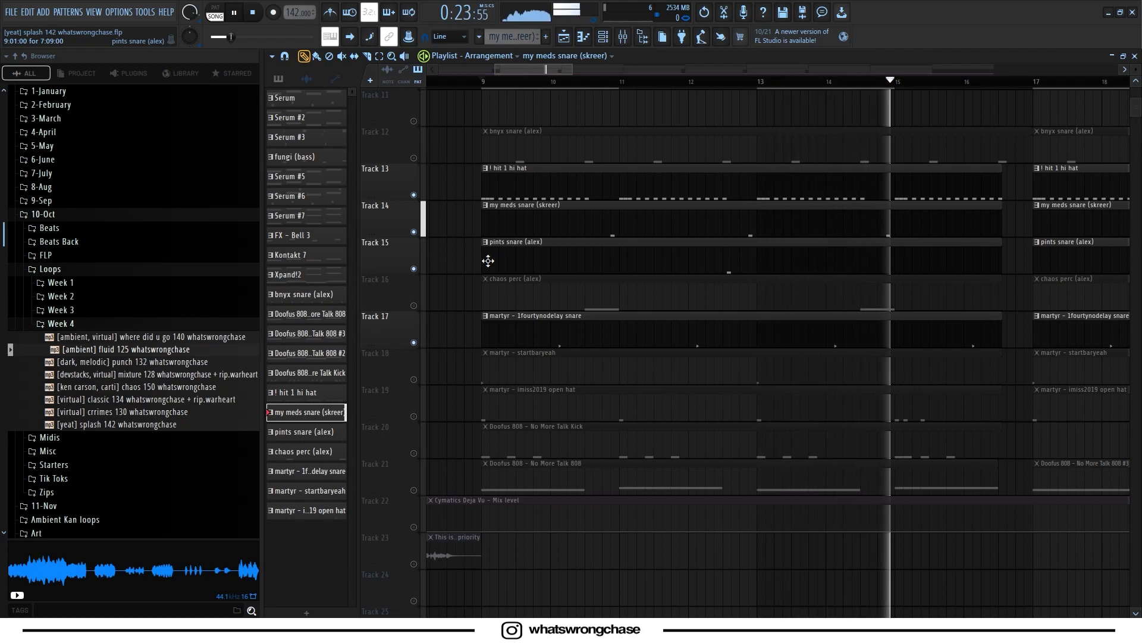
pyautogui.press('space')
# Solo the chaos perc track and unmute the martyr startbaryeah and imiss2019 open hat tracks with it.
pyautogui.scroll(-2, 438, 261)
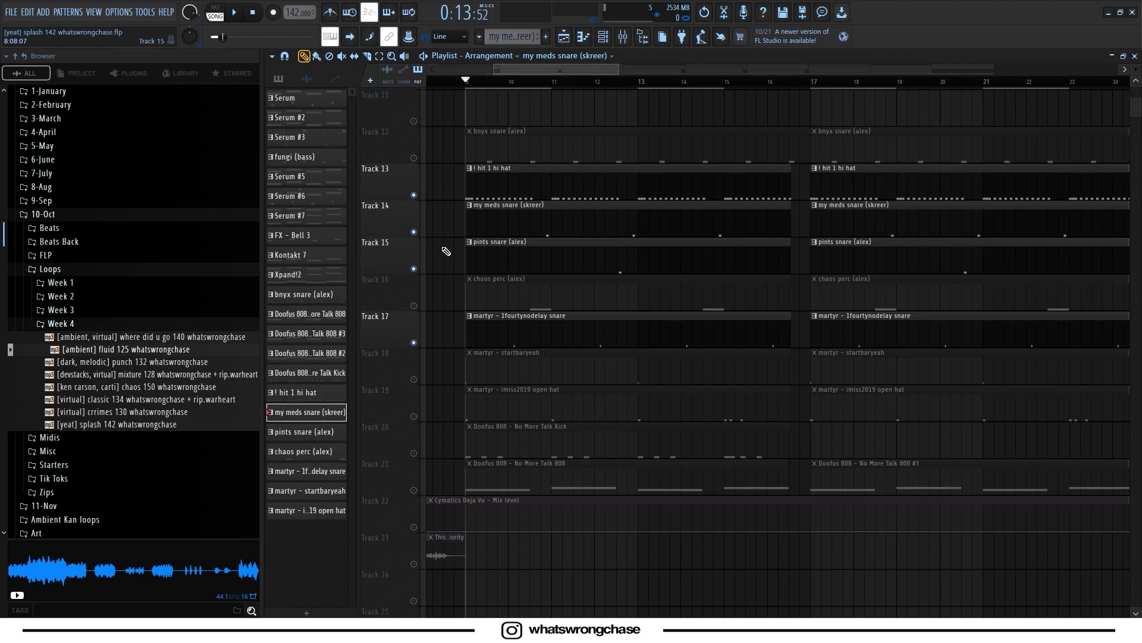
pyautogui.scroll(-1, 442, 250)
pyautogui.rightClick(415, 269)
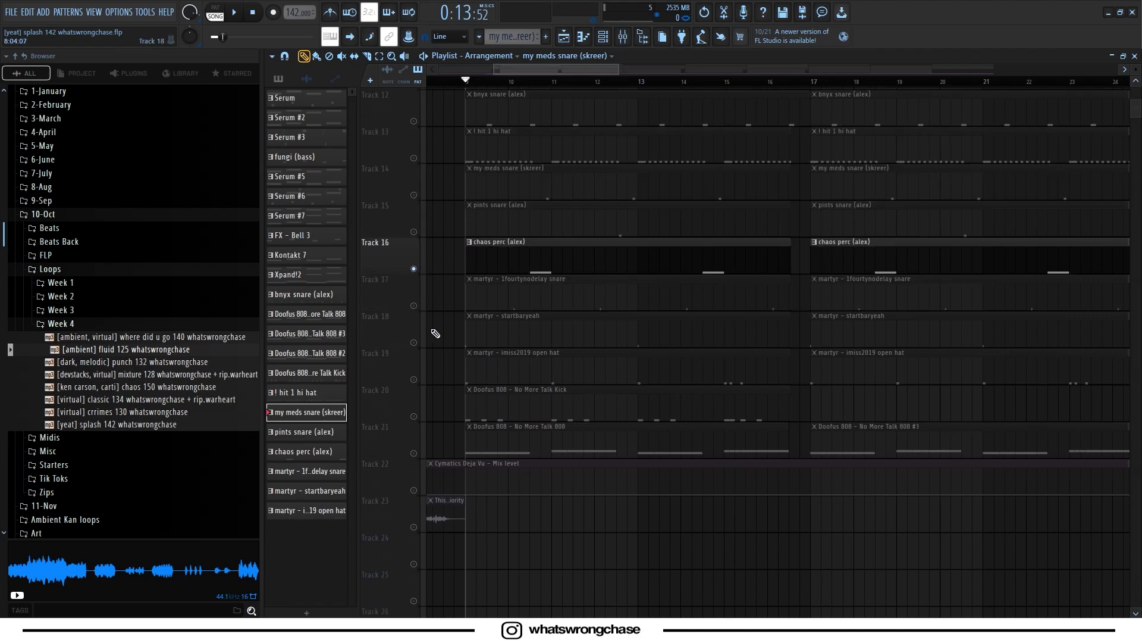
pyautogui.click(414, 343)
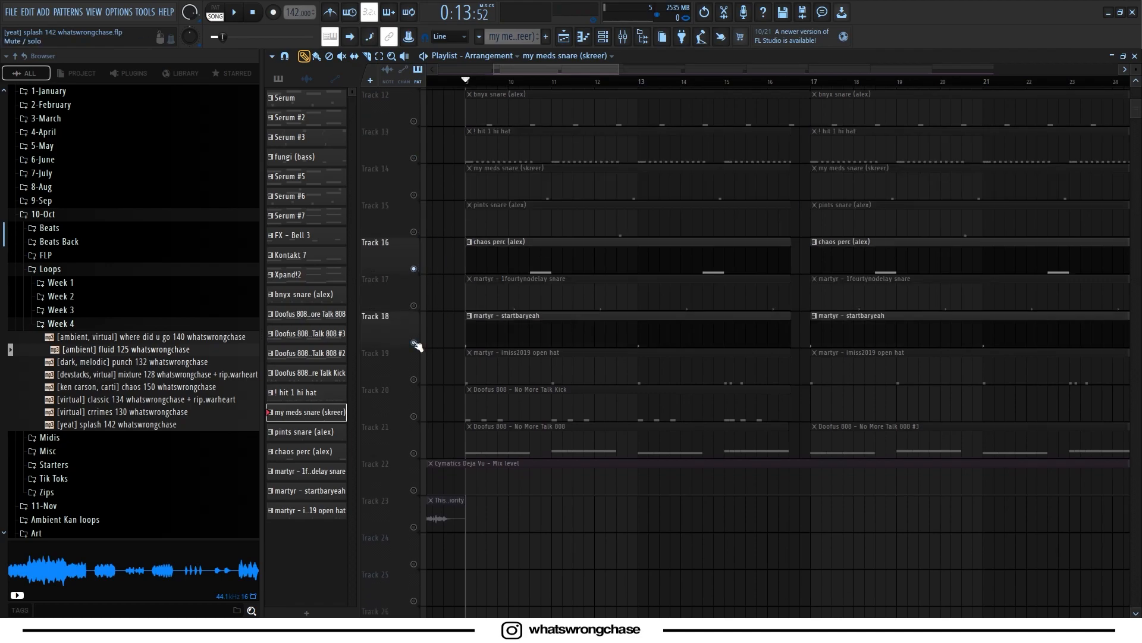
pyautogui.click(415, 380)
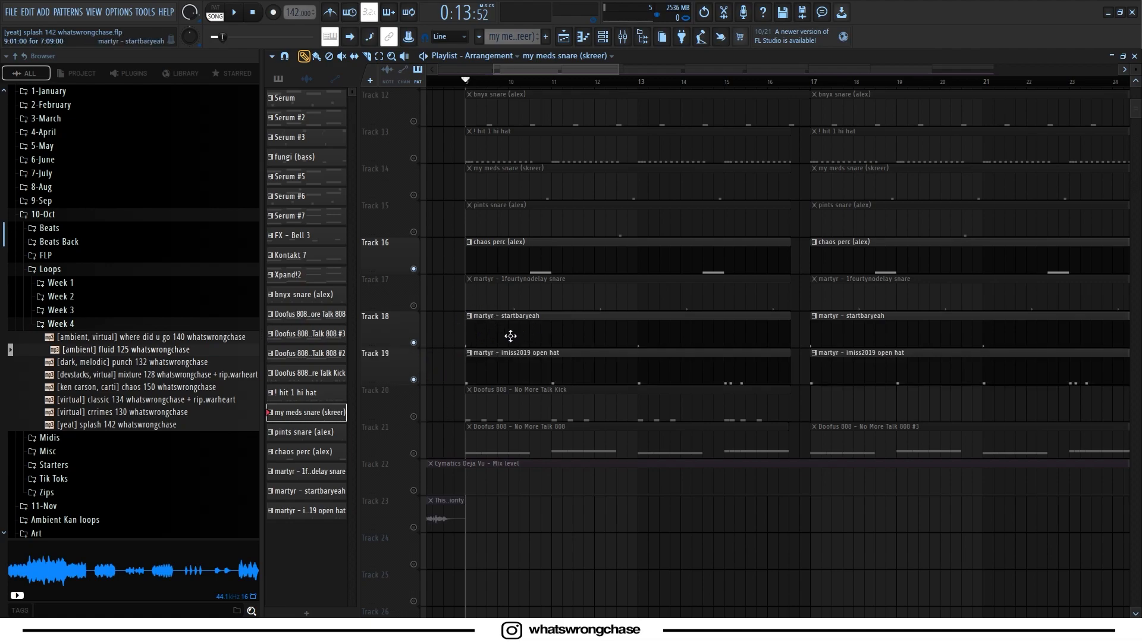
# Unmute the hi hat and bnyx snare tracks as well, play the combined percussion from bar 9 and stop.
pyautogui.scroll(1, 467, 183)
pyautogui.click(414, 194)
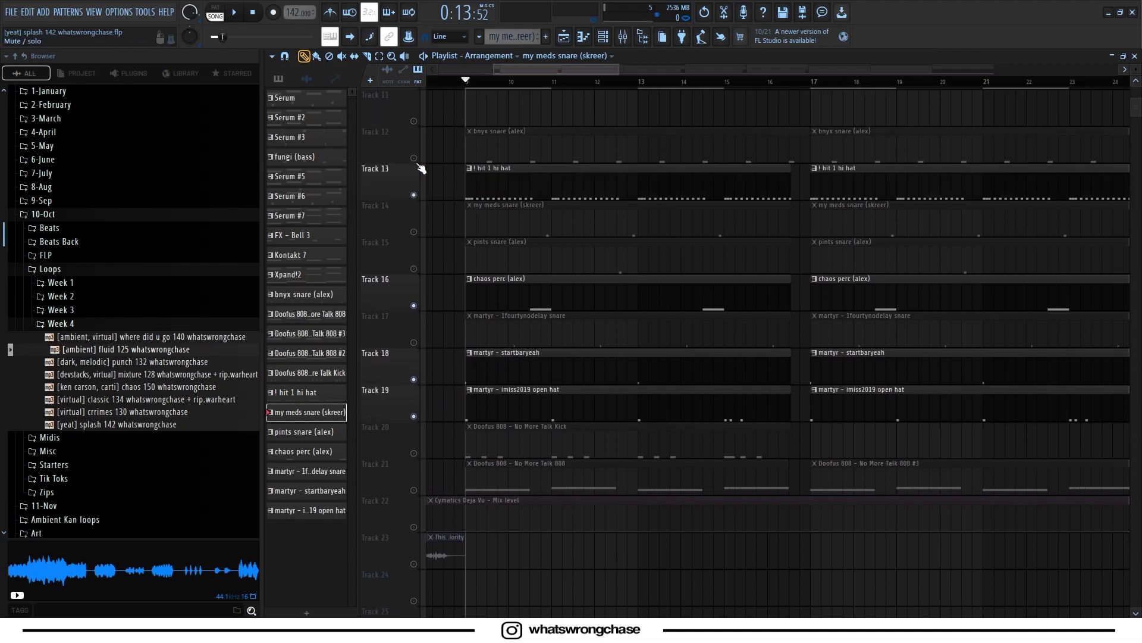
pyautogui.click(415, 157)
pyautogui.press('space')
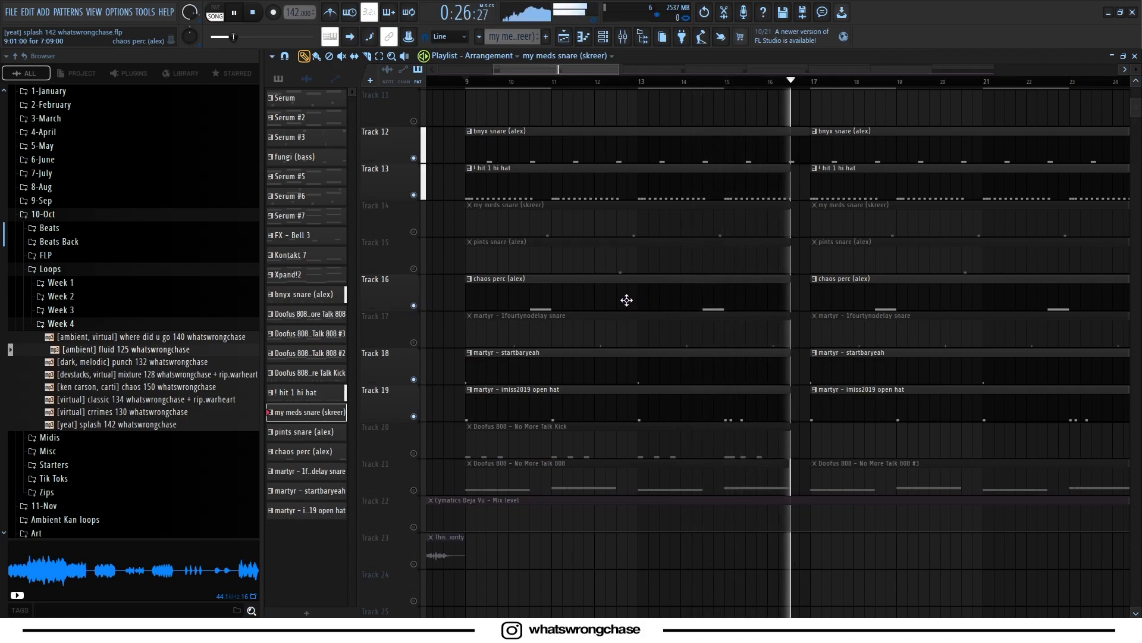
pyautogui.press('space')
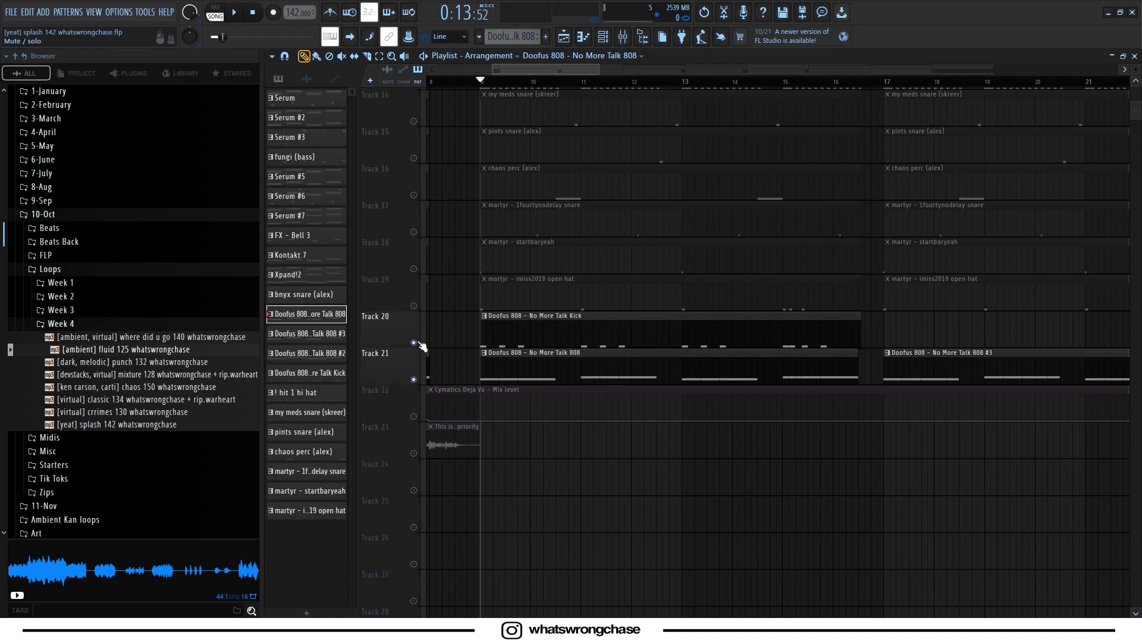
# Mute the kick on Track 20 and open the No More Talk 808 pattern from Track 21 to view its notes.
pyautogui.click(414, 342)
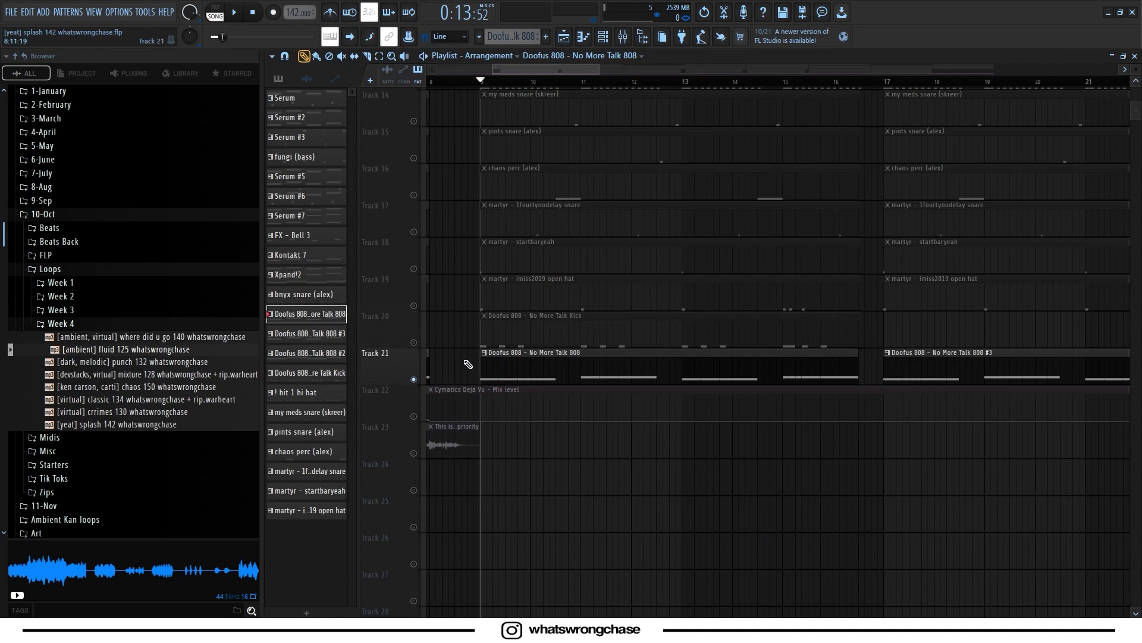
pyautogui.doubleClick(532, 357)
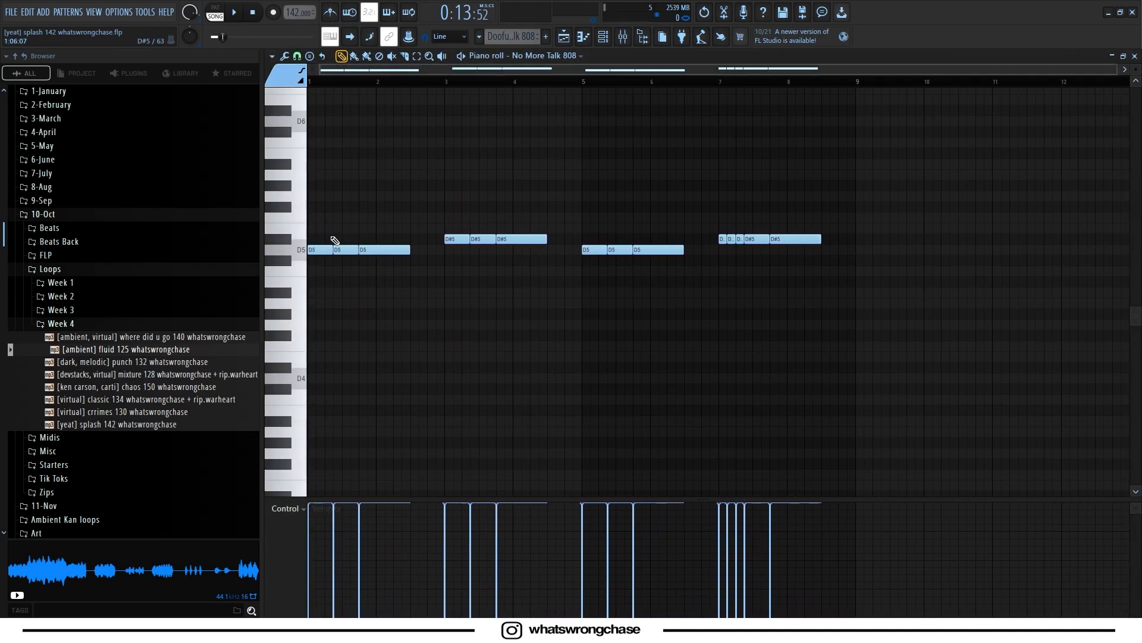
pyautogui.scroll(2, 586, 199)
pyautogui.scroll(-2, 586, 199)
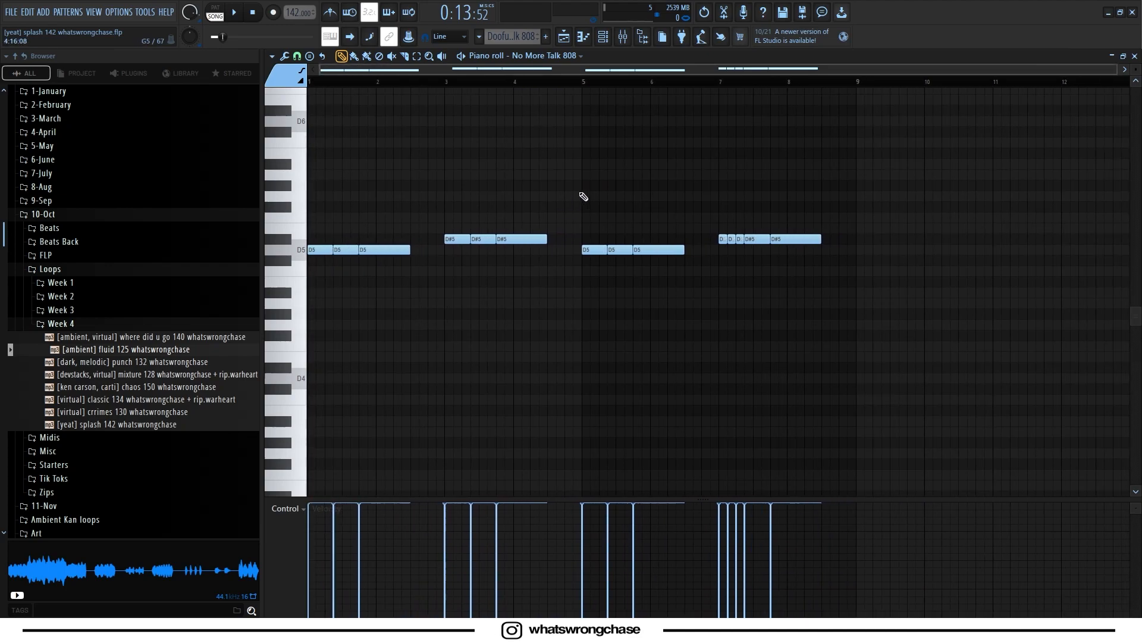
# Point out the final note group starting at bar 7, clear the selection, play the 808 pattern through and stop.
pyautogui.scroll(1, 632, 186)
pyautogui.scroll(-1, 631, 185)
pyautogui.moveTo(703, 216); pyautogui.dragTo(888, 269)
pyautogui.keyDown('ctrl'); pyautogui.click(779, 218); pyautogui.keyUp('ctrl')
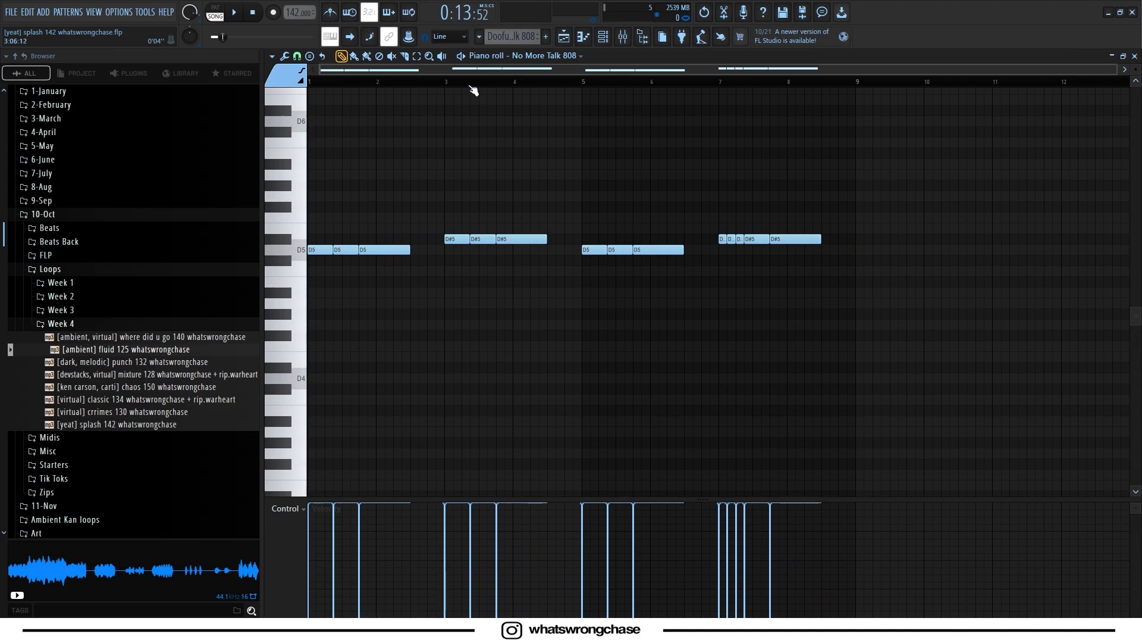
pyautogui.press('space')
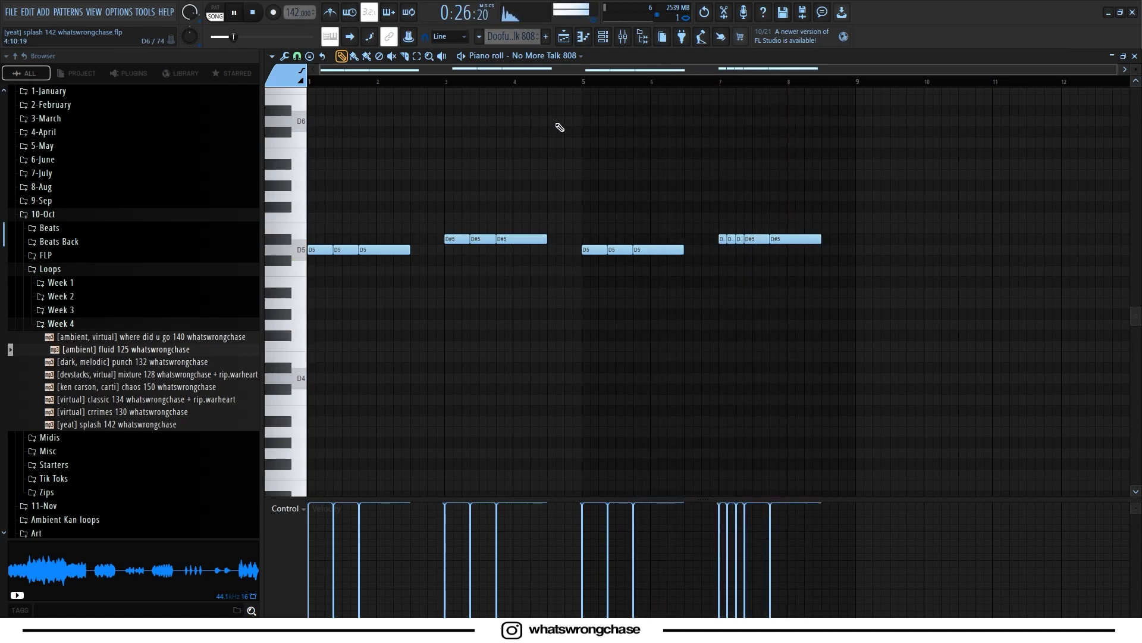
pyautogui.press('space')
# Open the No More Talk Kick pattern, play it through, stop and inspect the closely spaced kick notes at bar 7.
pyautogui.scroll(-1, 564, 58)
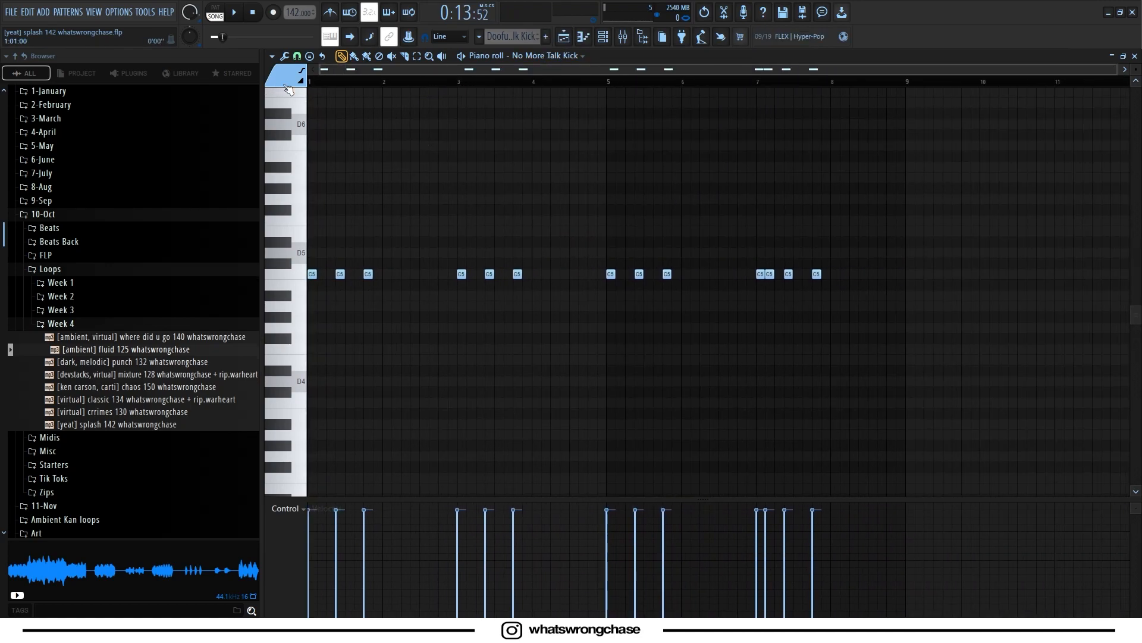
pyautogui.press('space')
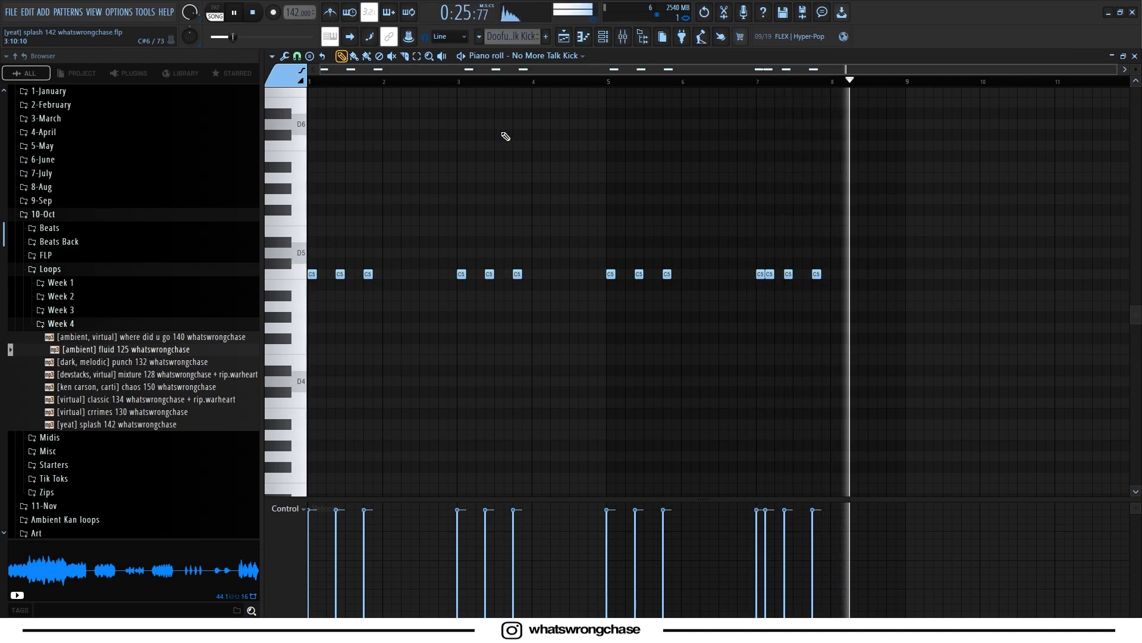
pyautogui.press('space')
pyautogui.keyDown('ctrl'); pyautogui.scroll(2, 783, 226); pyautogui.keyUp('ctrl')
pyautogui.keyDown('ctrl'); pyautogui.scroll(2, 809, 228); pyautogui.keyUp('ctrl')
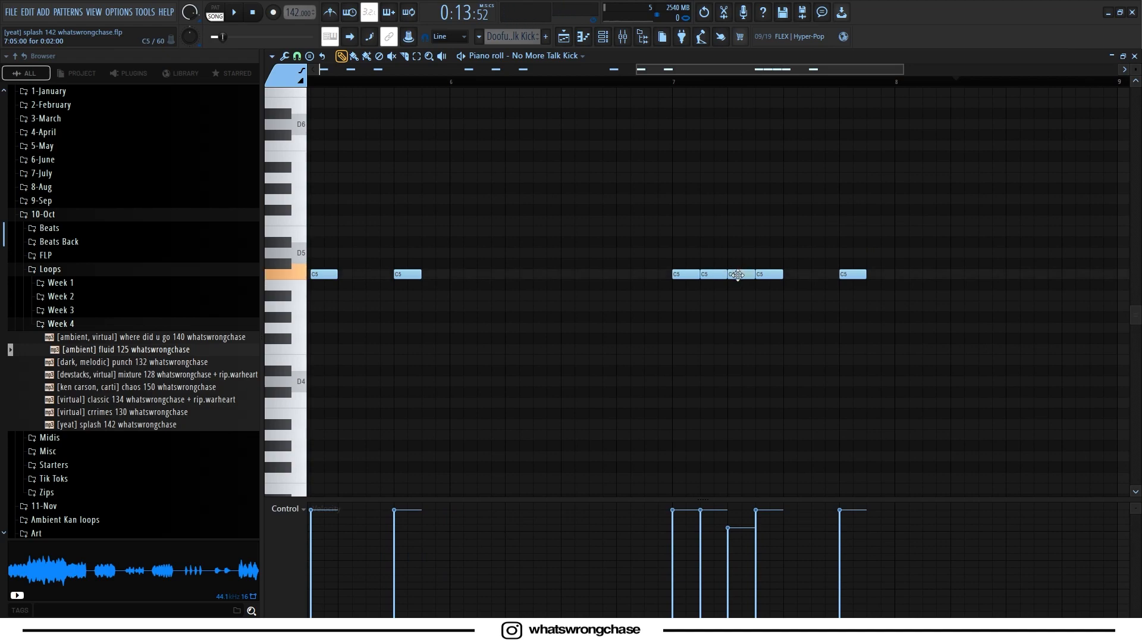
pyautogui.keyDown('ctrl'); pyautogui.scroll(-3, 744, 274); pyautogui.keyUp('ctrl')
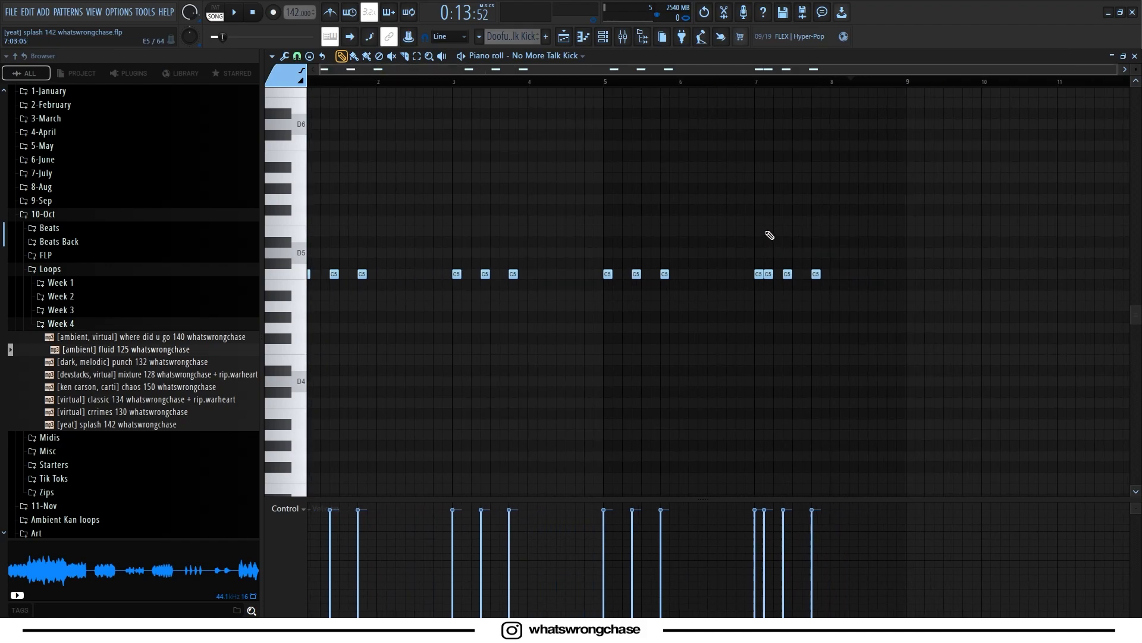
# Return to the playlist, unmute drum Tracks 12 to 21, play all drums together from bar 9 and stop.
pyautogui.press('F5')
pyautogui.moveTo(414, 379); pyautogui.dragTo(414, 158)
pyautogui.press('space')
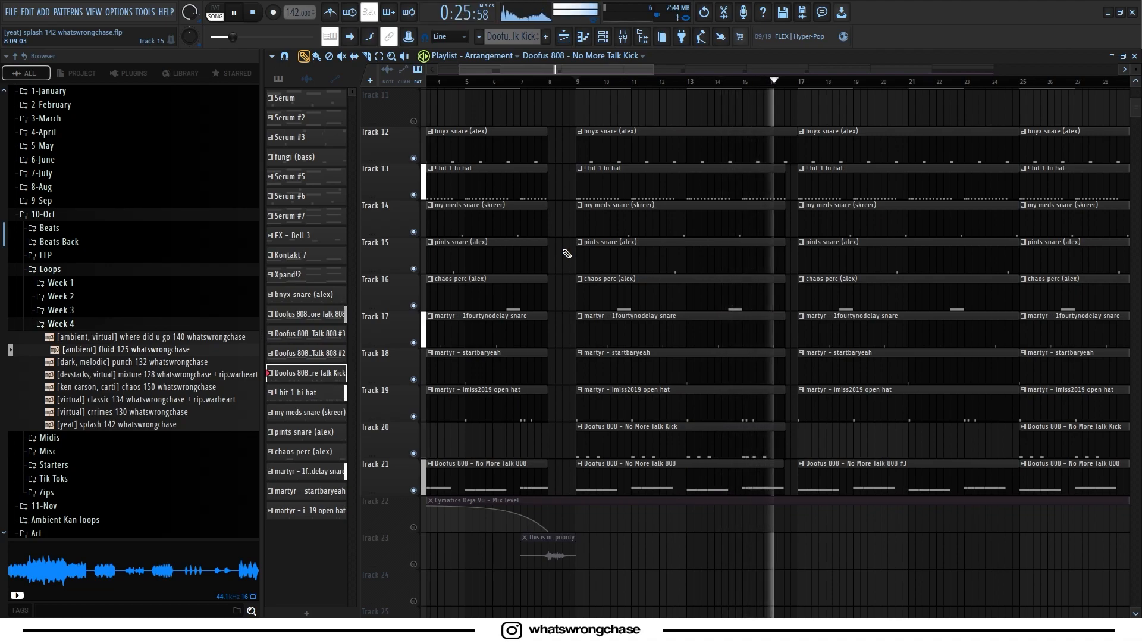
pyautogui.press('space')
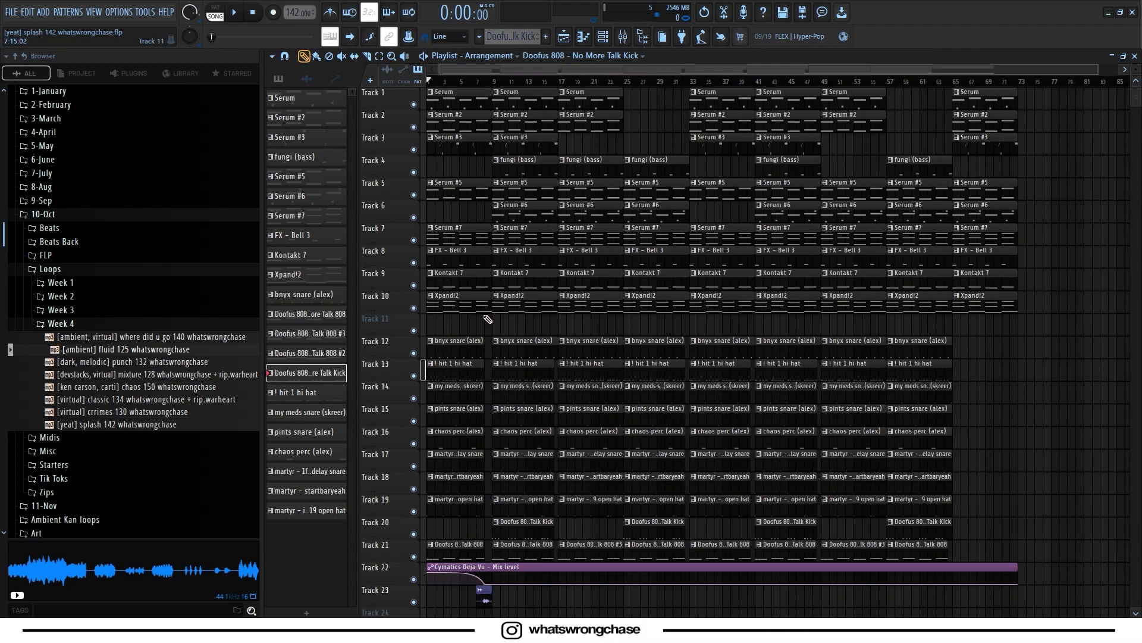
# Examine the full arrangement, comparing where the melody layers and drum layers enter and drop out in each section.
pyautogui.scroll(2, 488, 320)
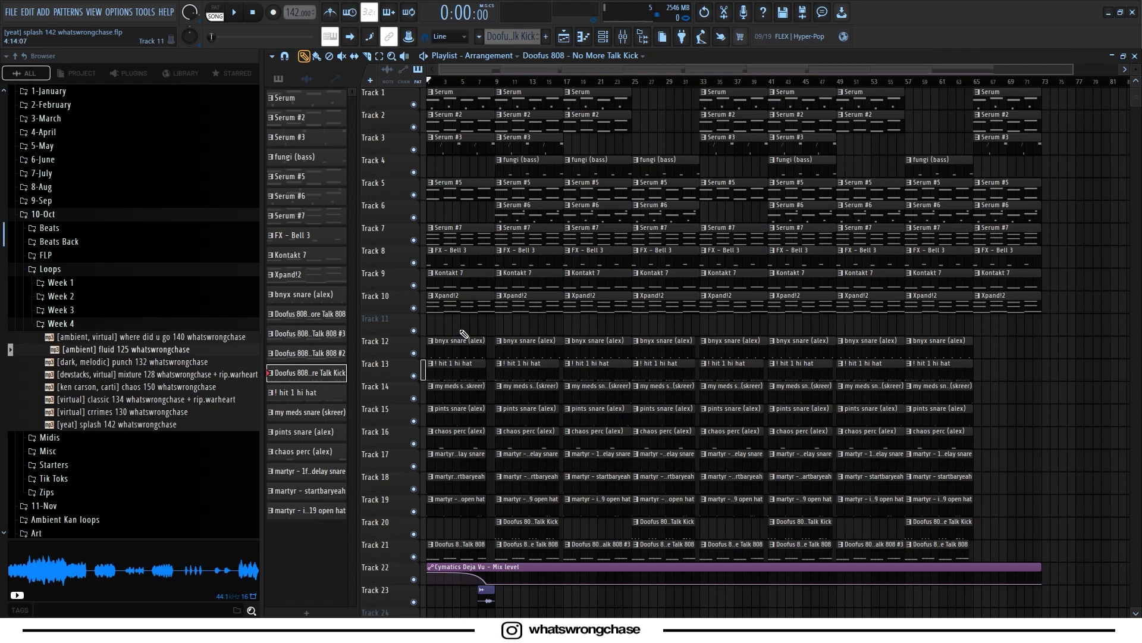
pyautogui.moveTo(453, 333); pyautogui.dragTo(982, 556)
pyautogui.click(477, 330)
pyautogui.scroll(-2, 501, 329)
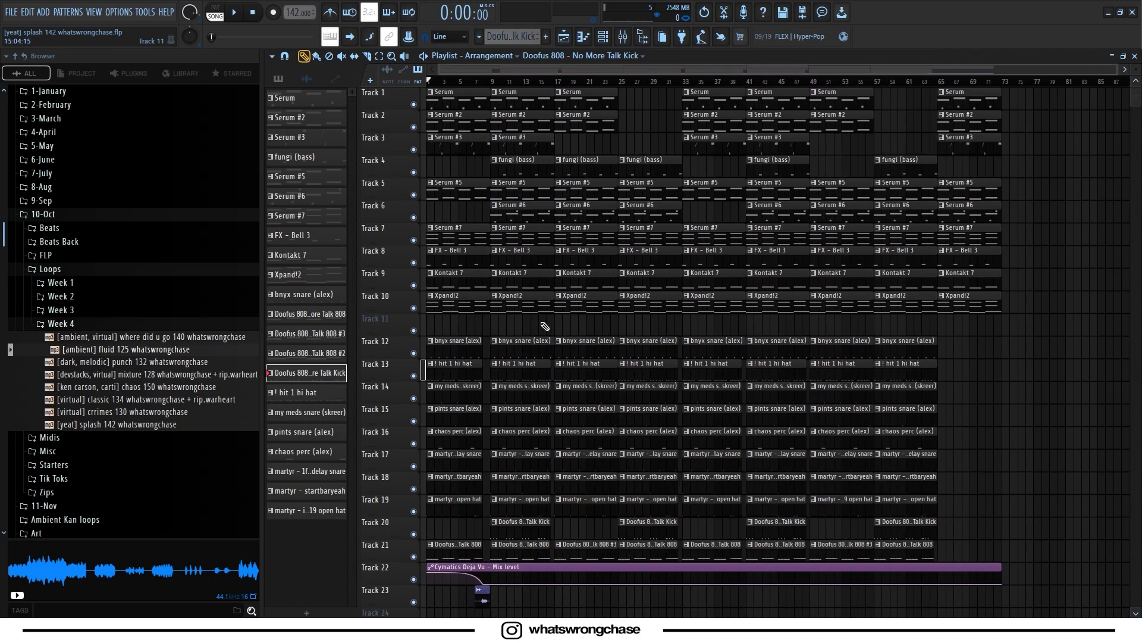
pyautogui.scroll(-1, 544, 325)
pyautogui.scroll(3, 451, 507)
pyautogui.scroll(-3, 450, 508)
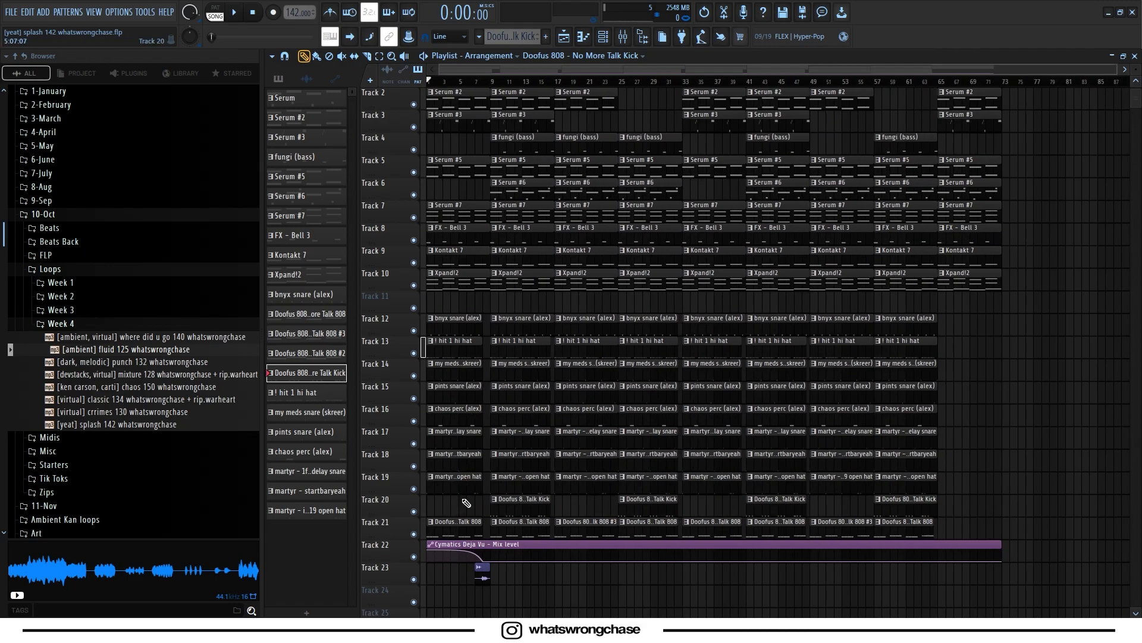
pyautogui.scroll(1, 553, 221)
# Show the mixer and open the Cymatics Deja Vu effect on the Master track to view its settings.
pyautogui.click(623, 38)
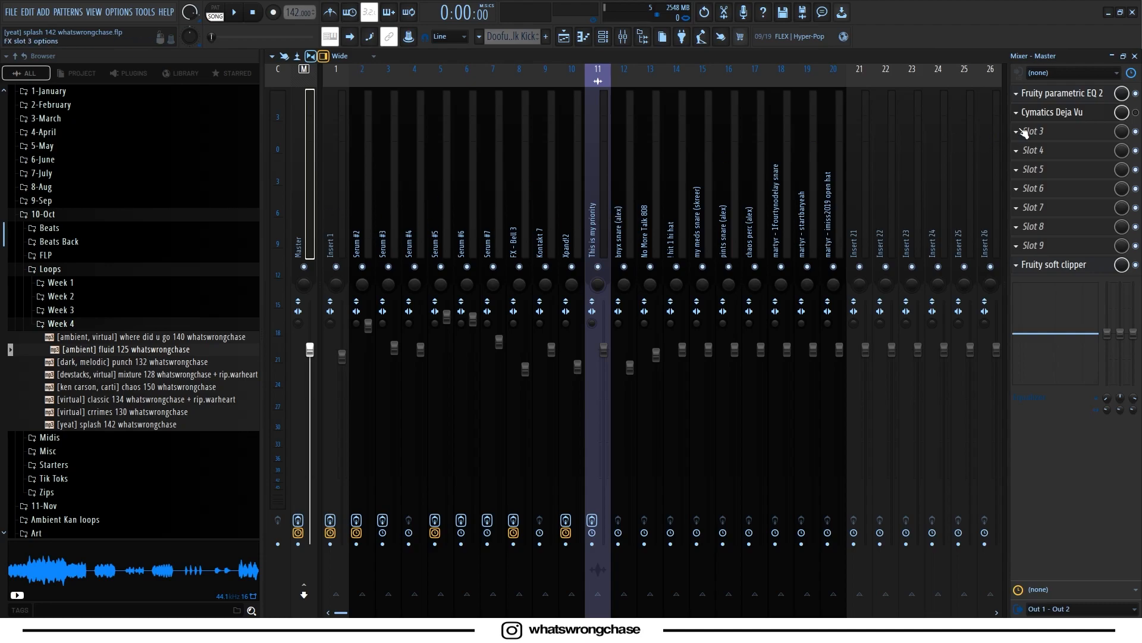
pyautogui.click(1068, 114)
pyautogui.moveTo(550, 118)
pyautogui.mouseDown()
pyautogui.moveTo(566, 117)
pyautogui.moveTo(526, 126)
pyautogui.moveTo(566, 128)
pyautogui.mouseUp()
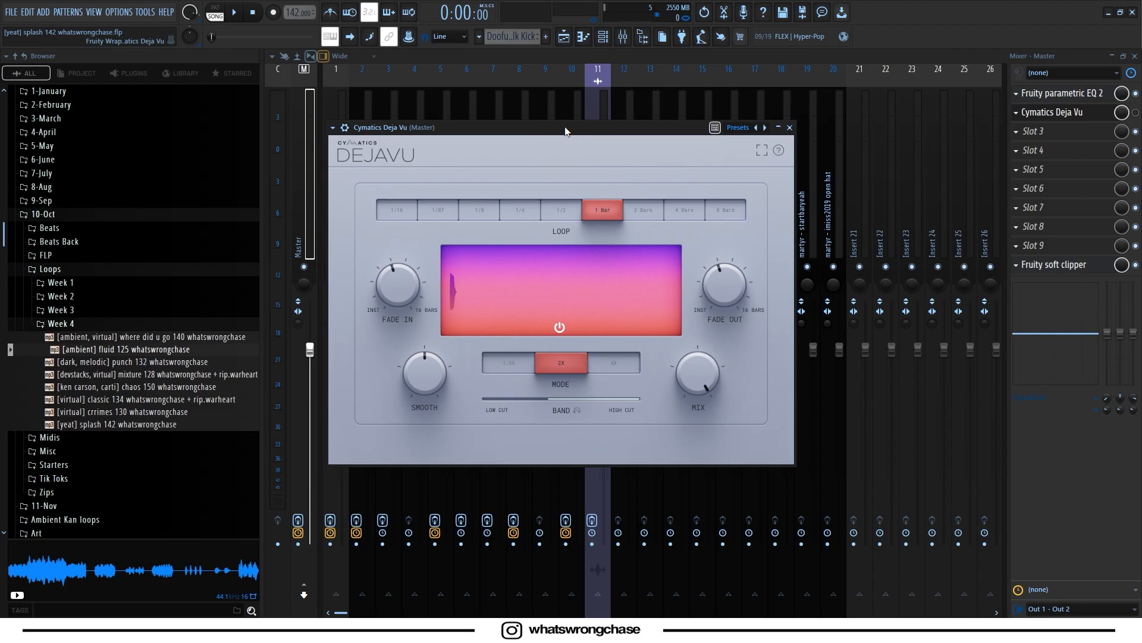
# Return to the playlist and examine the Cymatics Deja Vu mix level automation on Track 22.
pyautogui.click(564, 37)
pyautogui.scroll(-4, 561, 352)
pyautogui.scroll(1, 442, 410)
pyautogui.scroll(-1, 442, 411)
pyautogui.scroll(2, 446, 408)
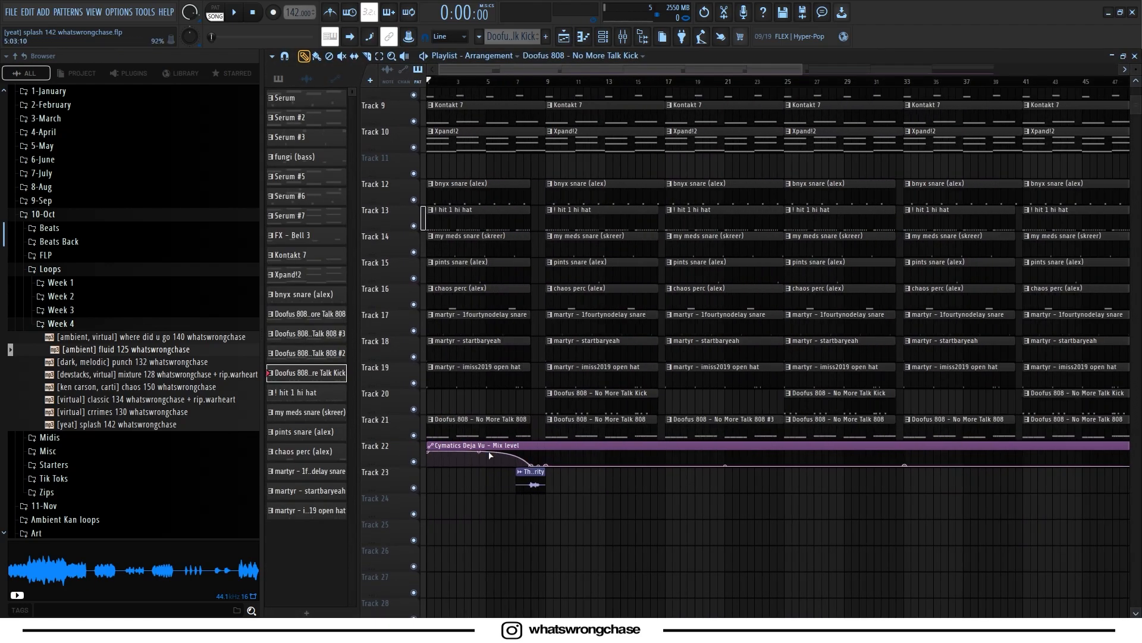
pyautogui.scroll(-2, 496, 476)
# Fit the full arrangement in view and play the whole song from the start.
pyautogui.scroll(6, 515, 324)
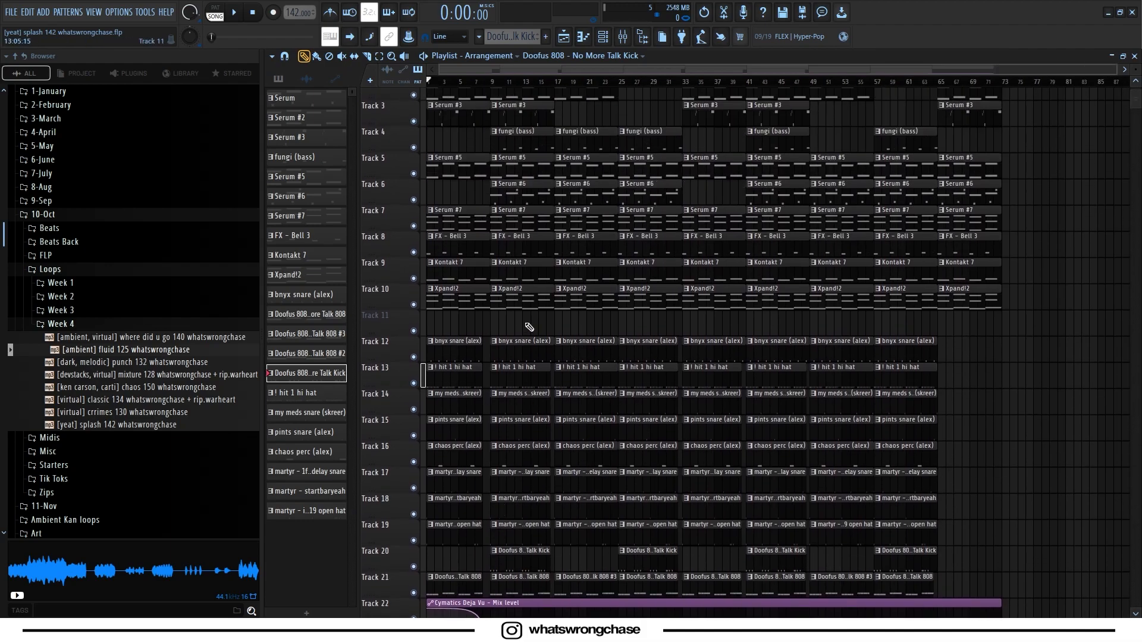
pyautogui.keyDown('ctrl'); pyautogui.rightClick(515, 324); pyautogui.keyUp('ctrl')
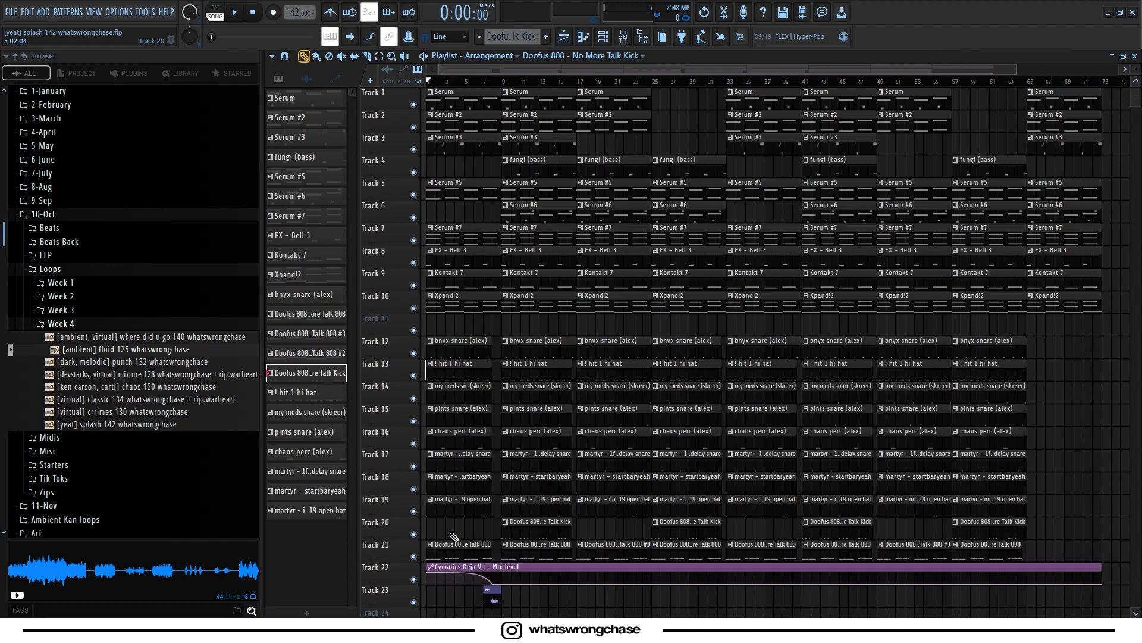
pyautogui.click(236, 15)
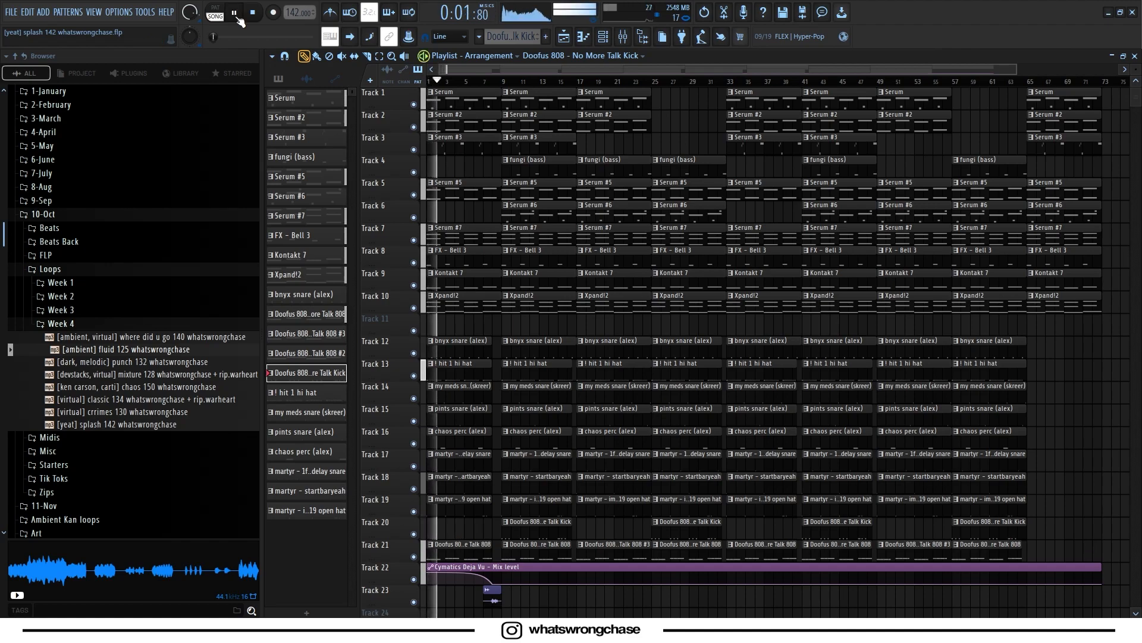